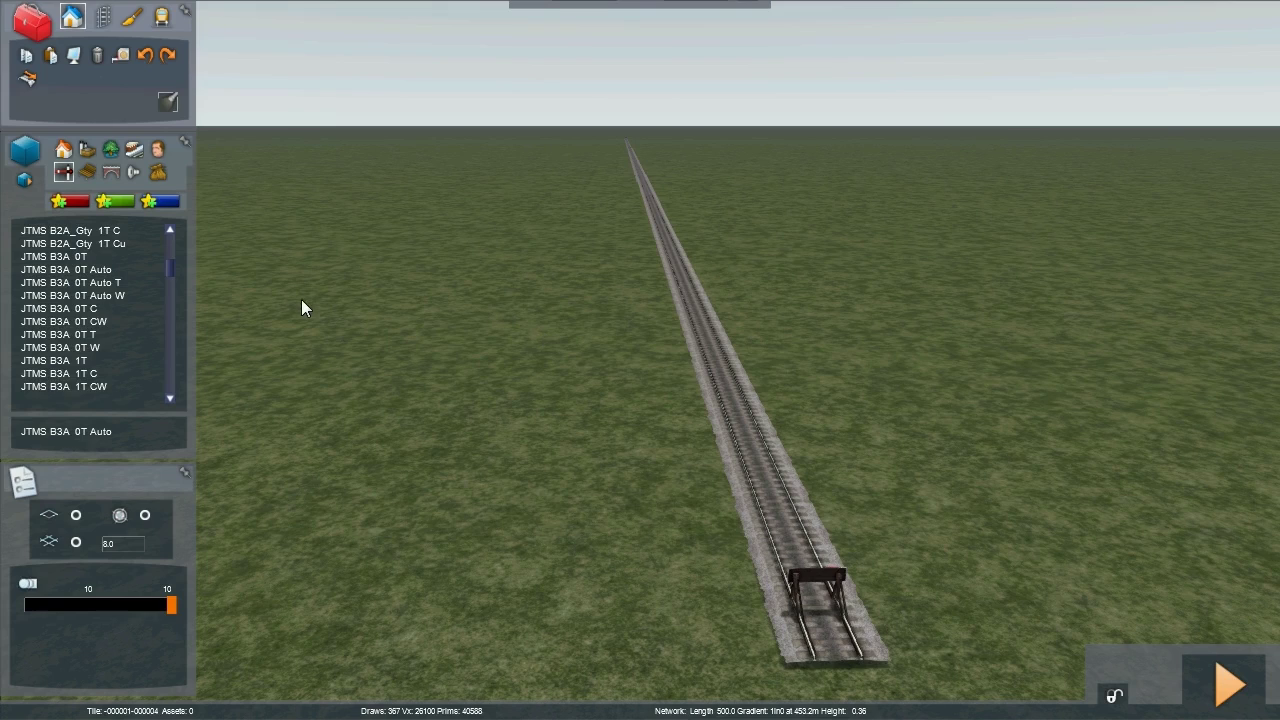
Place a JTMS B3A 0T signal beside the track beyond the buffer stop and put its link on the track
{"action": "key", "text": "Right"}
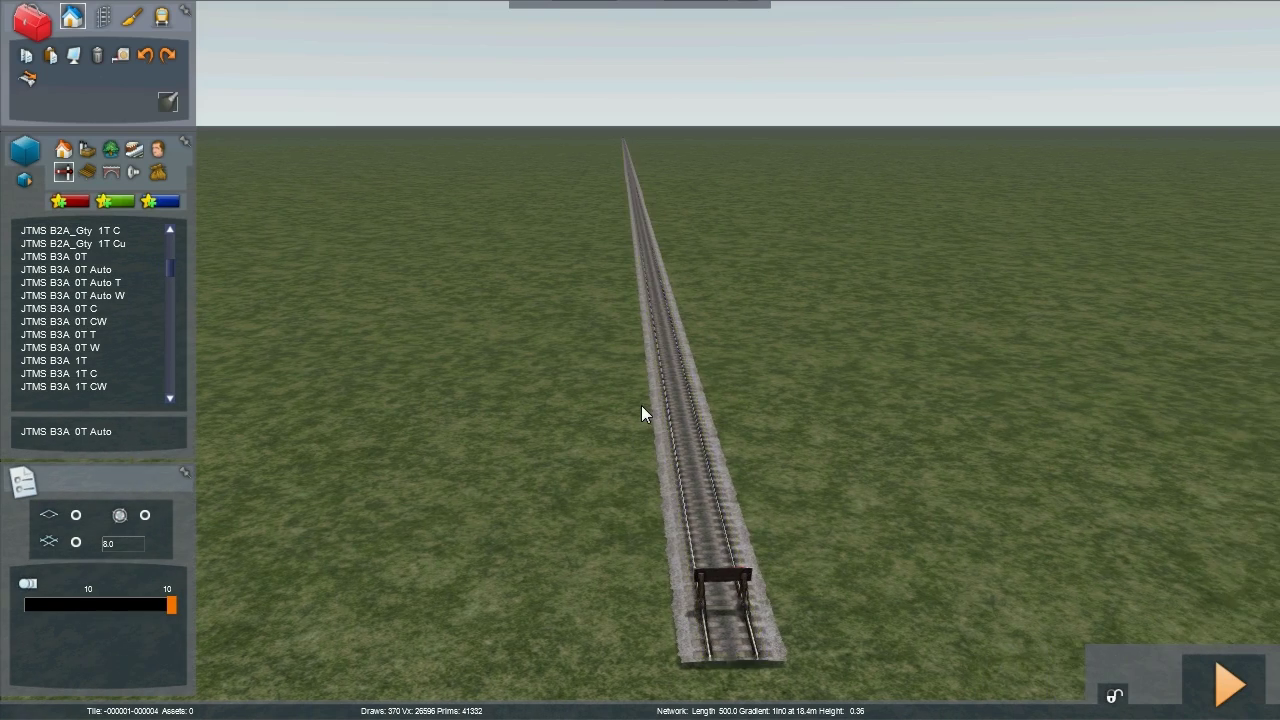
{"action": "key", "text": "Up"}
{"action": "right_click", "coordinate": [509, 467]}
{"action": "key", "text": "Left"}
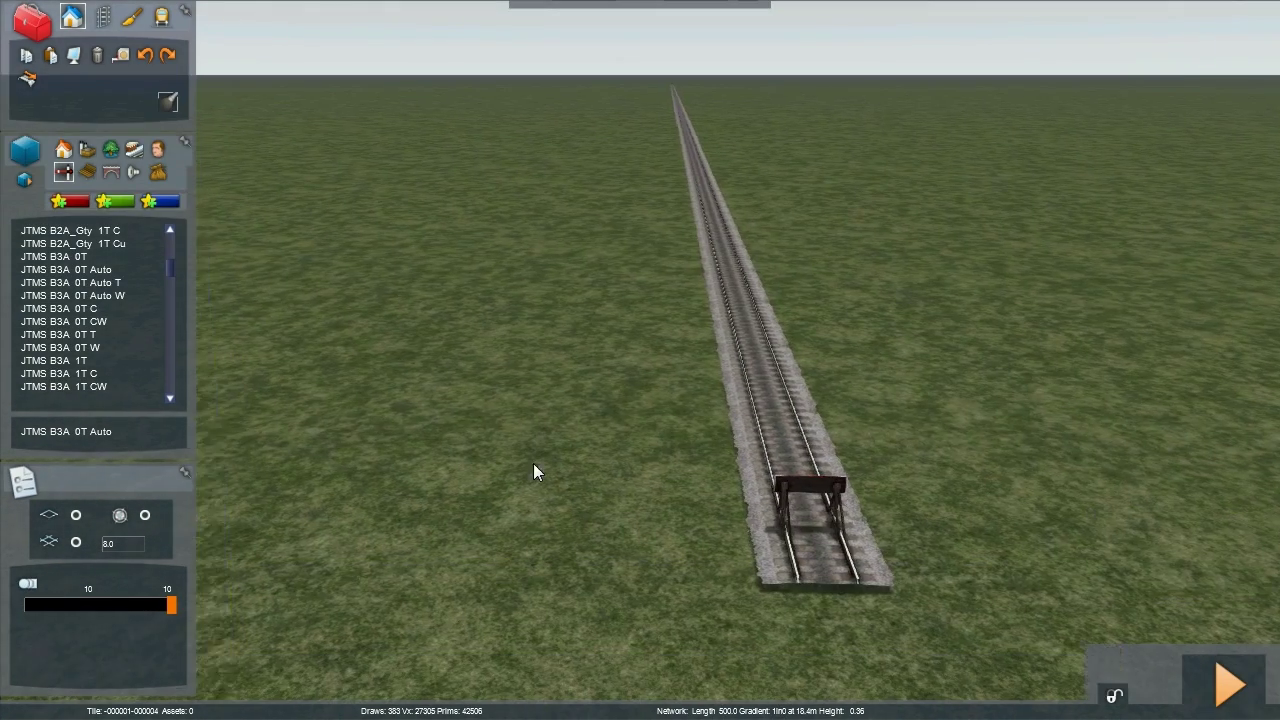
{"action": "right_click", "coordinate": [533, 463]}
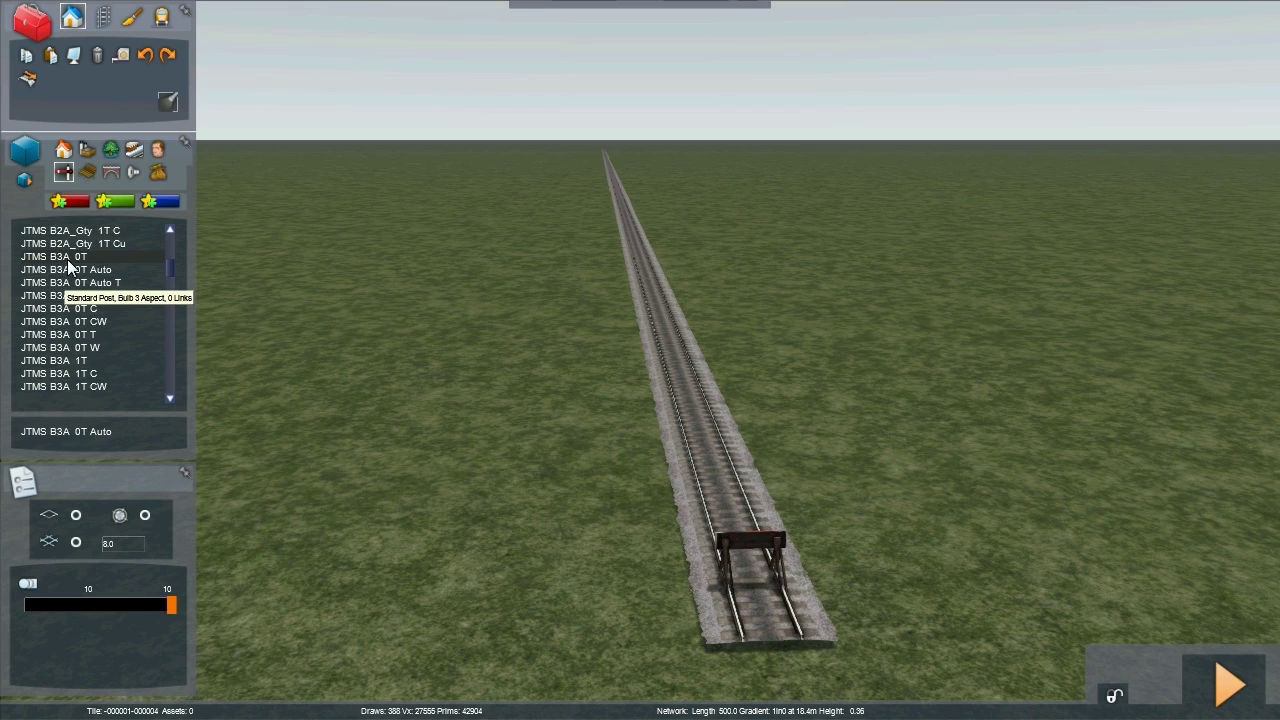
{"action": "left_click", "coordinate": [72, 260]}
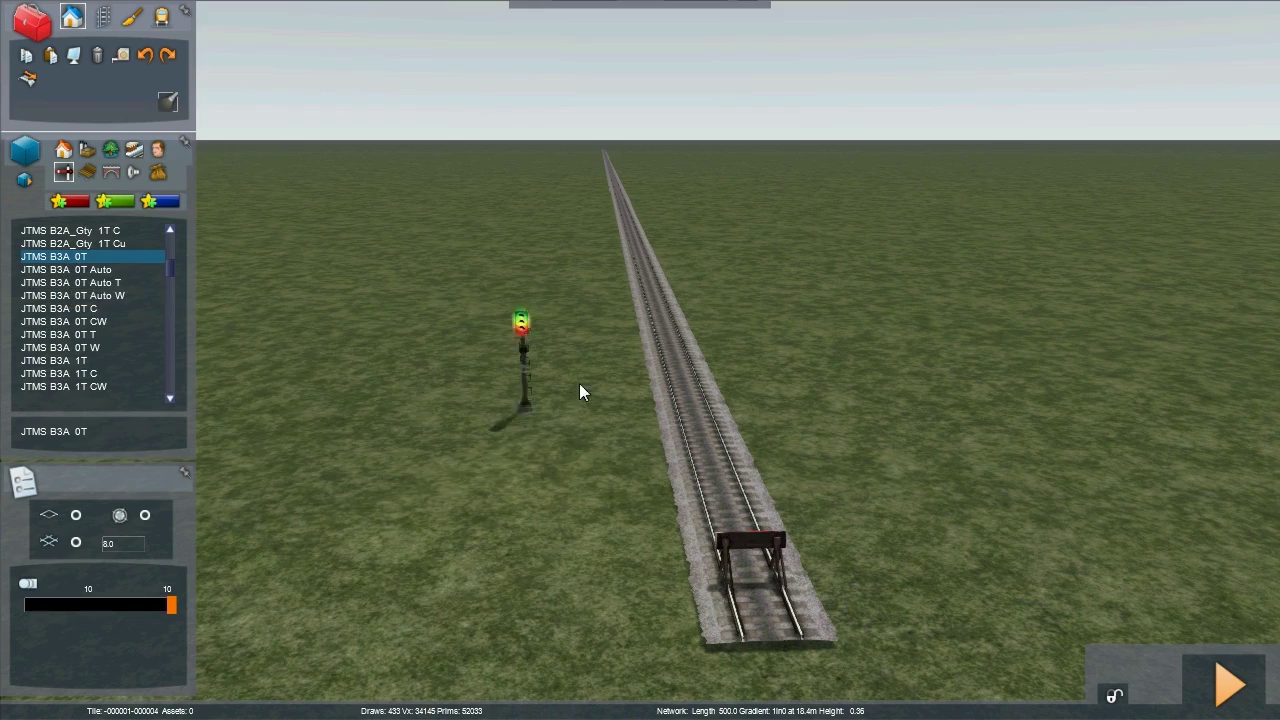
{"action": "left_click", "coordinate": [619, 337]}
{"action": "key", "text": "Up"}
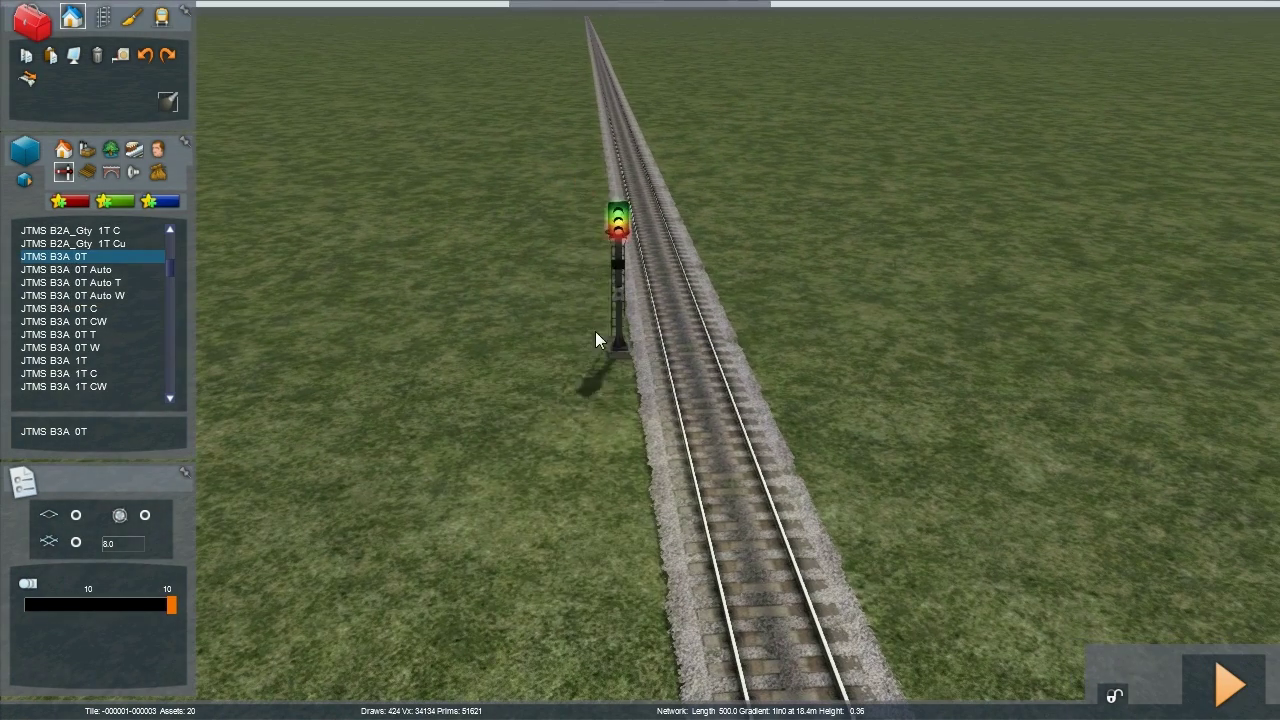
{"action": "left_click_drag", "start_coordinate": [595, 331], "coordinate": [579, 261]}
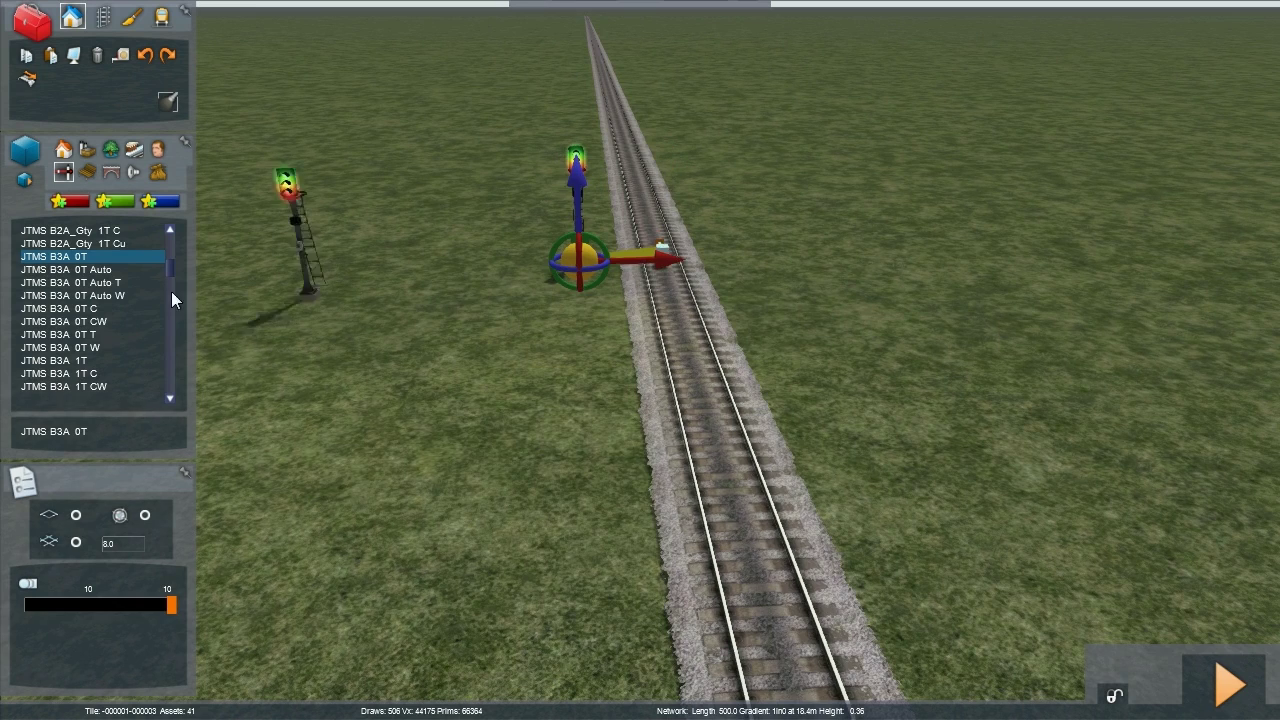
Place three JTMS B3A 0T Auto signals at intervals beside the track, farther along from the first signal
{"action": "left_click", "coordinate": [94, 271]}
{"action": "scroll", "coordinate": [375, 353], "scroll_direction": "down", "scroll_amount": 5}
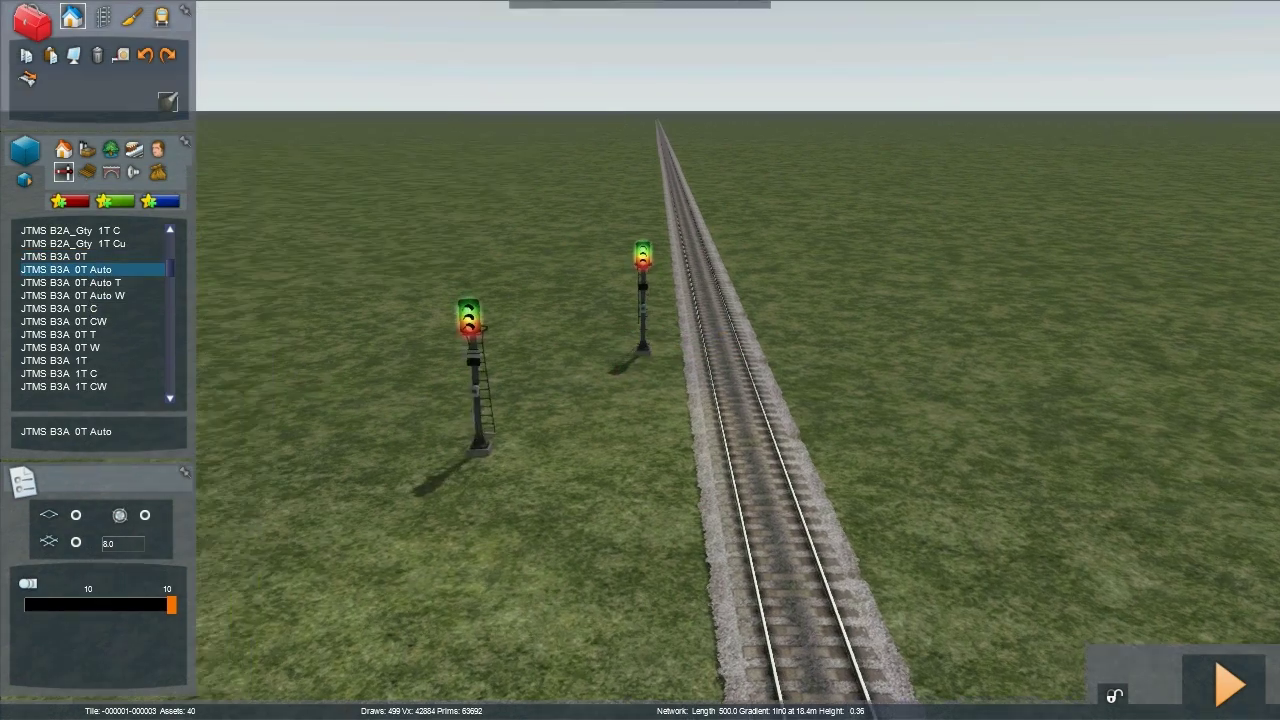
{"action": "key", "text": "Up"}
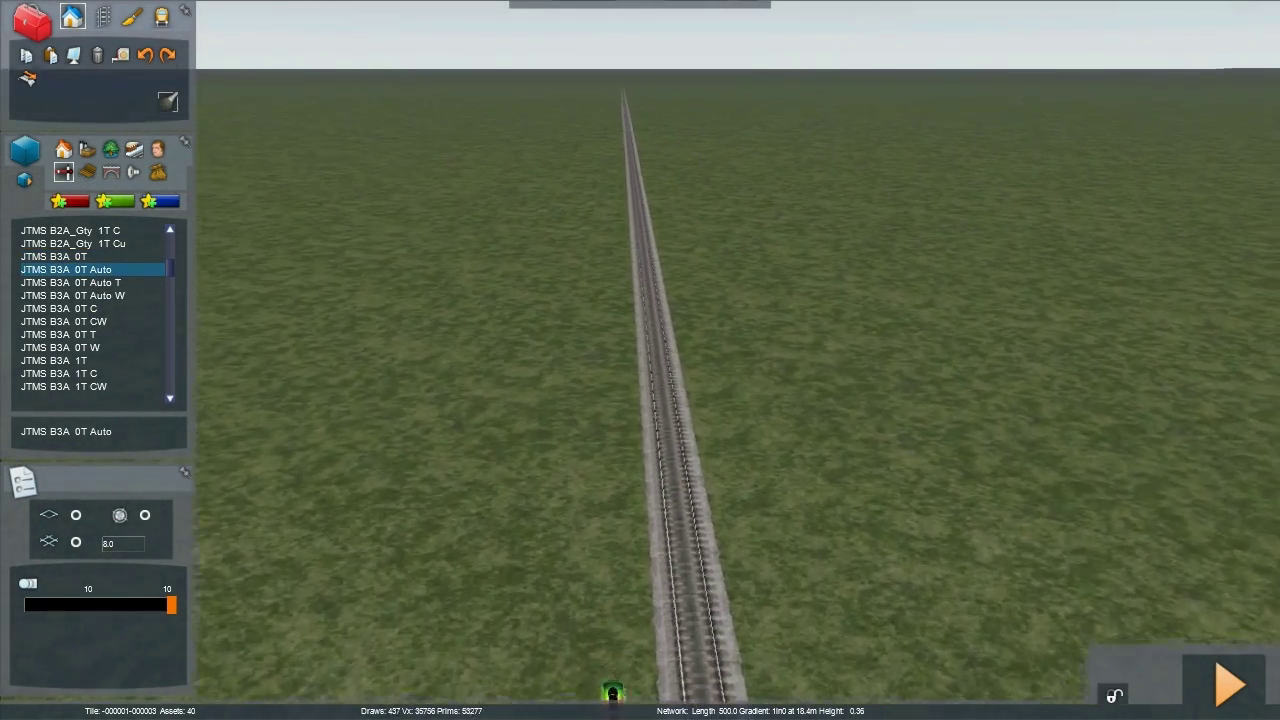
{"action": "scroll", "coordinate": [738, 360], "scroll_direction": "down", "scroll_amount": 3}
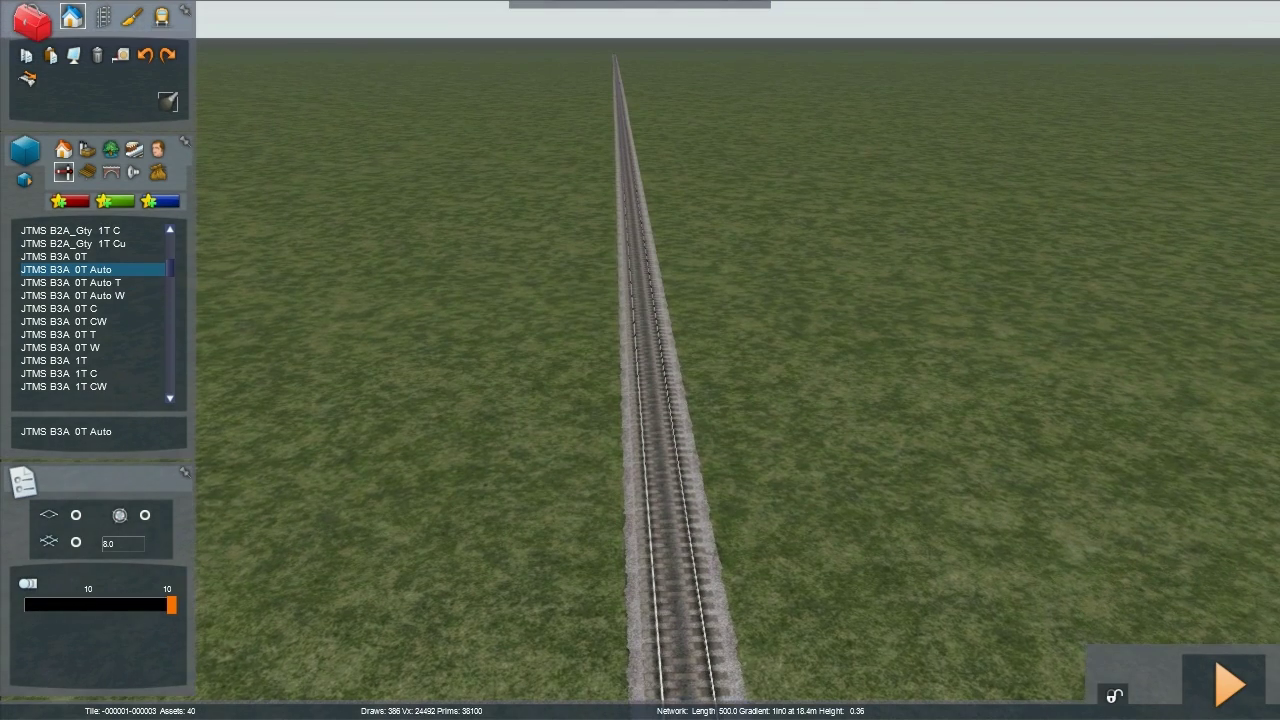
{"action": "scroll", "coordinate": [640, 360], "scroll_direction": "down", "scroll_amount": 1}
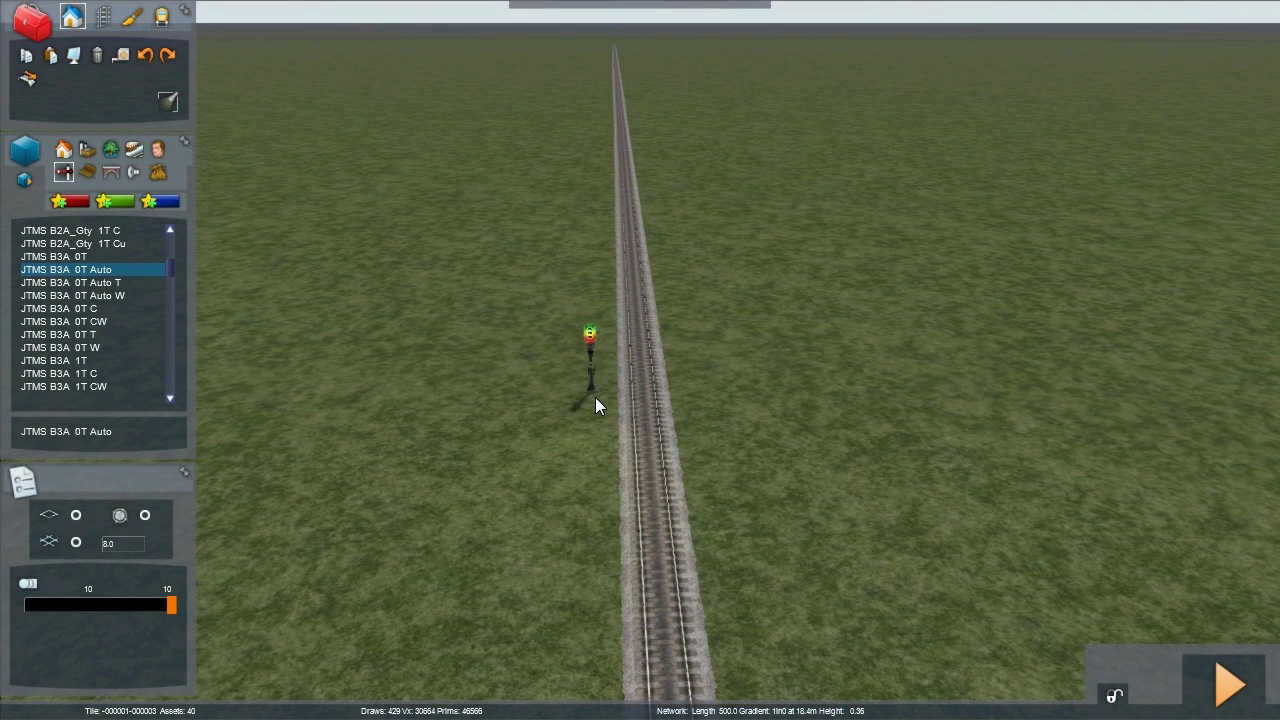
{"action": "left_click", "coordinate": [596, 398]}
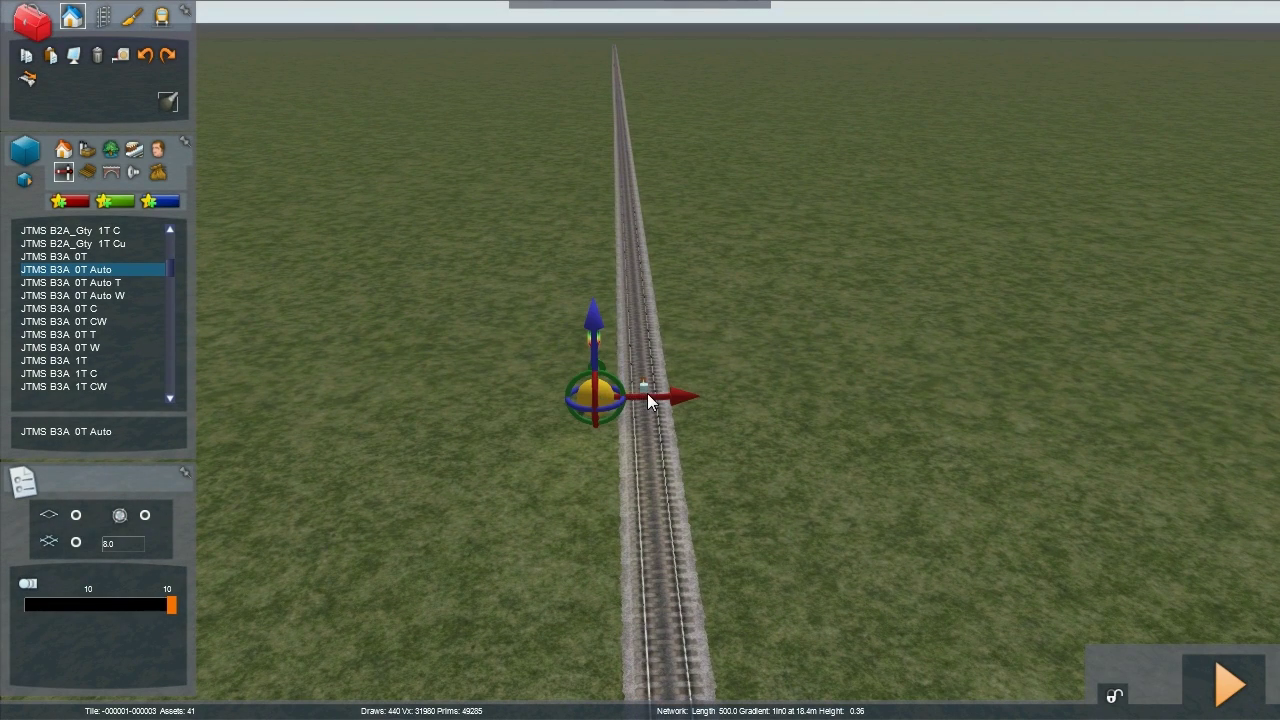
{"action": "left_click", "coordinate": [601, 157]}
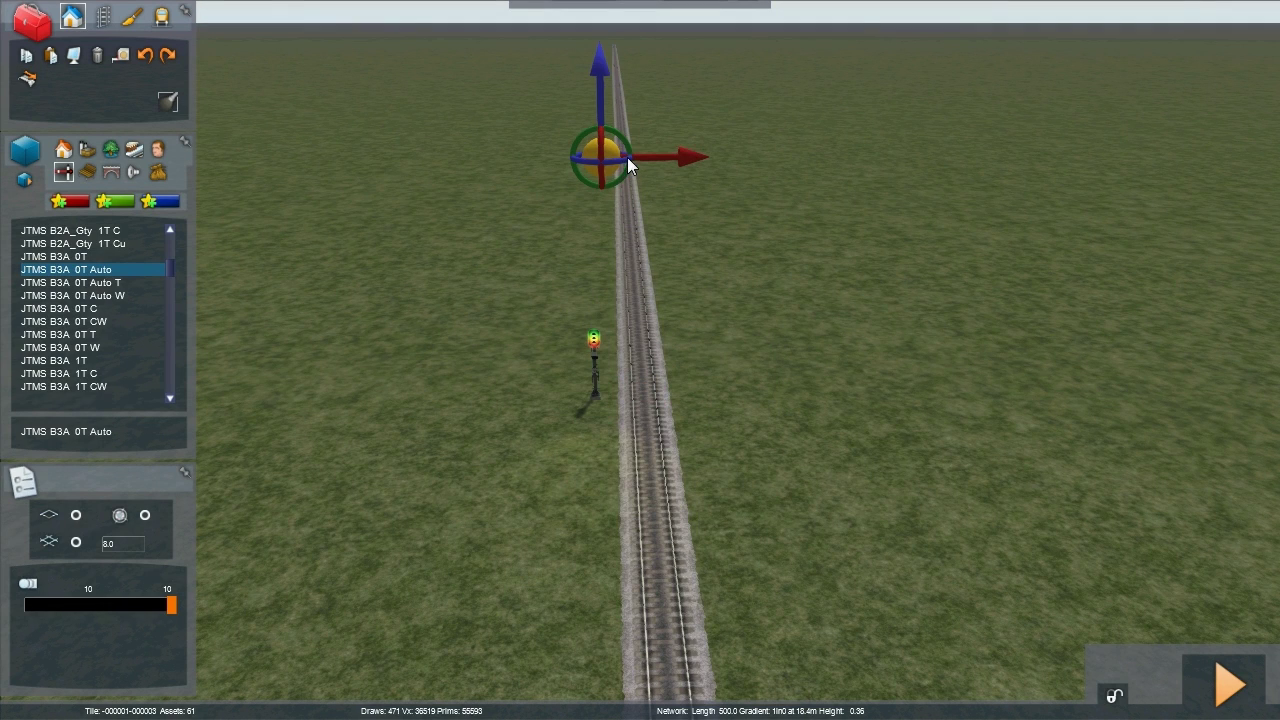
{"action": "left_click", "coordinate": [607, 110]}
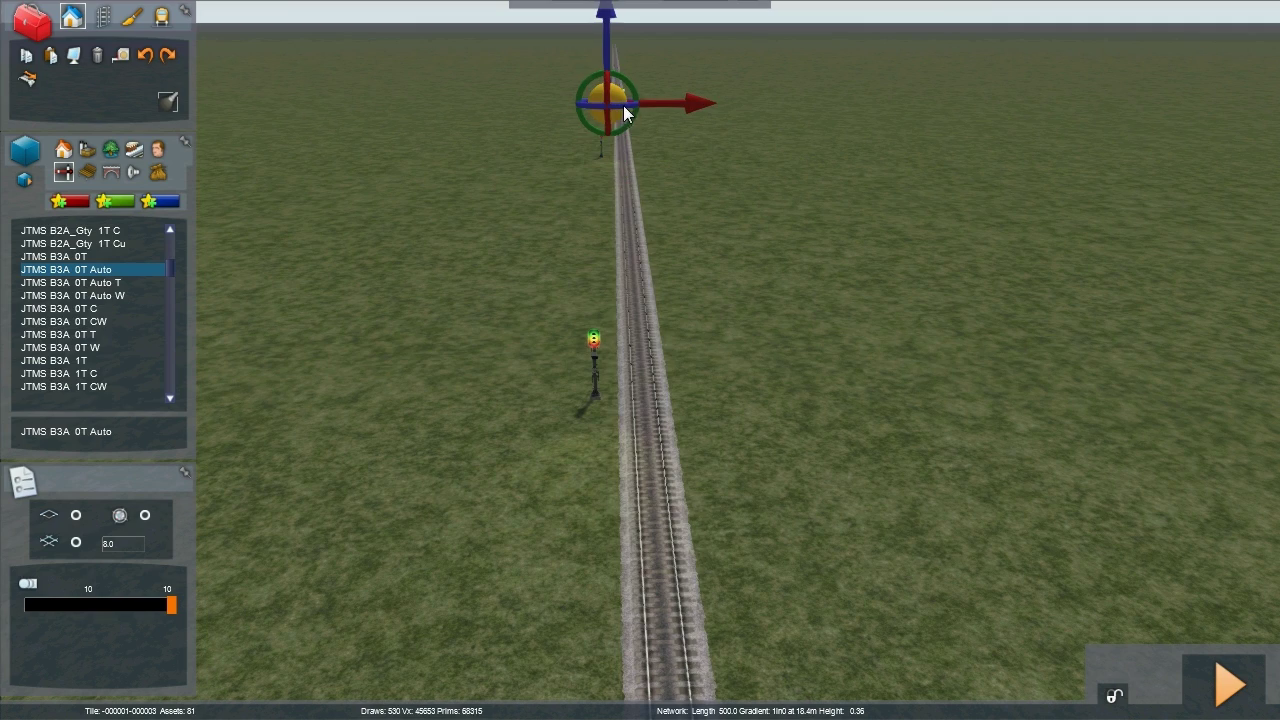
Compare the post and plate of a JTMS B3A 0T Auto signal preview with the placed JTMS B3A 0T signal, and discard the preview
{"action": "scroll", "coordinate": [738, 360], "scroll_direction": "down", "scroll_amount": 3}
{"action": "key", "text": "Down"}
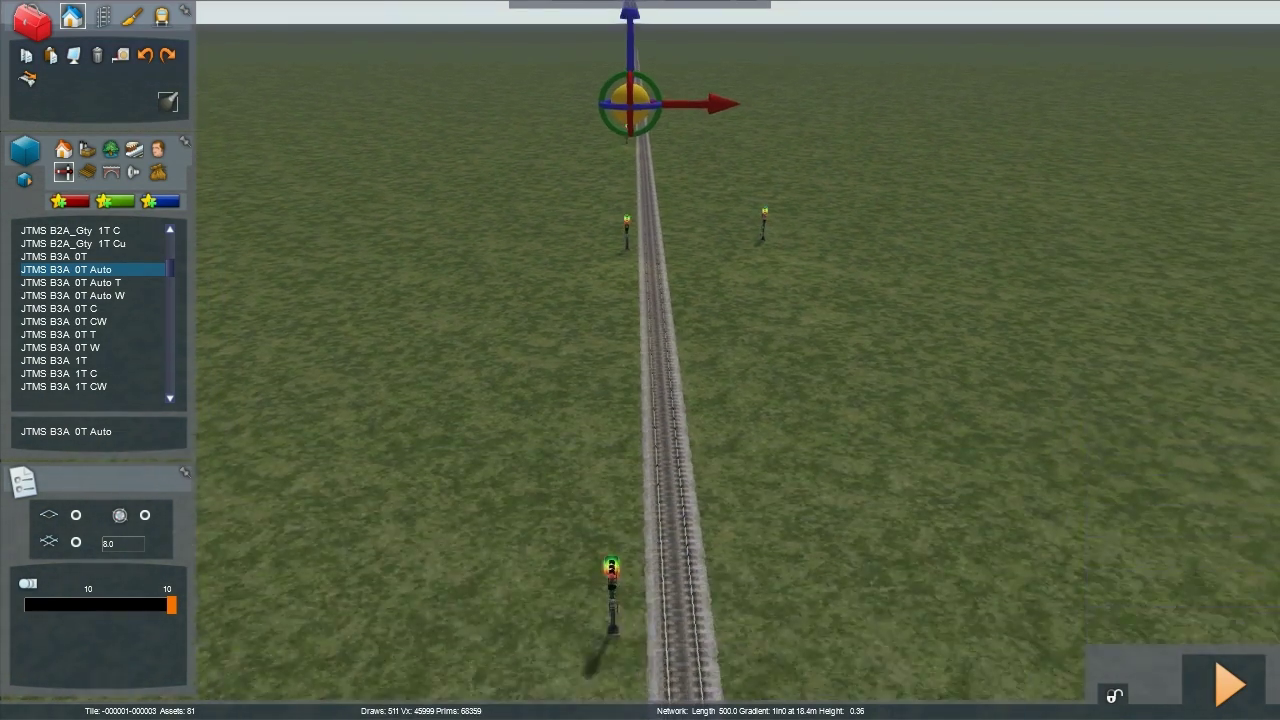
{"action": "key", "text": "Up"}
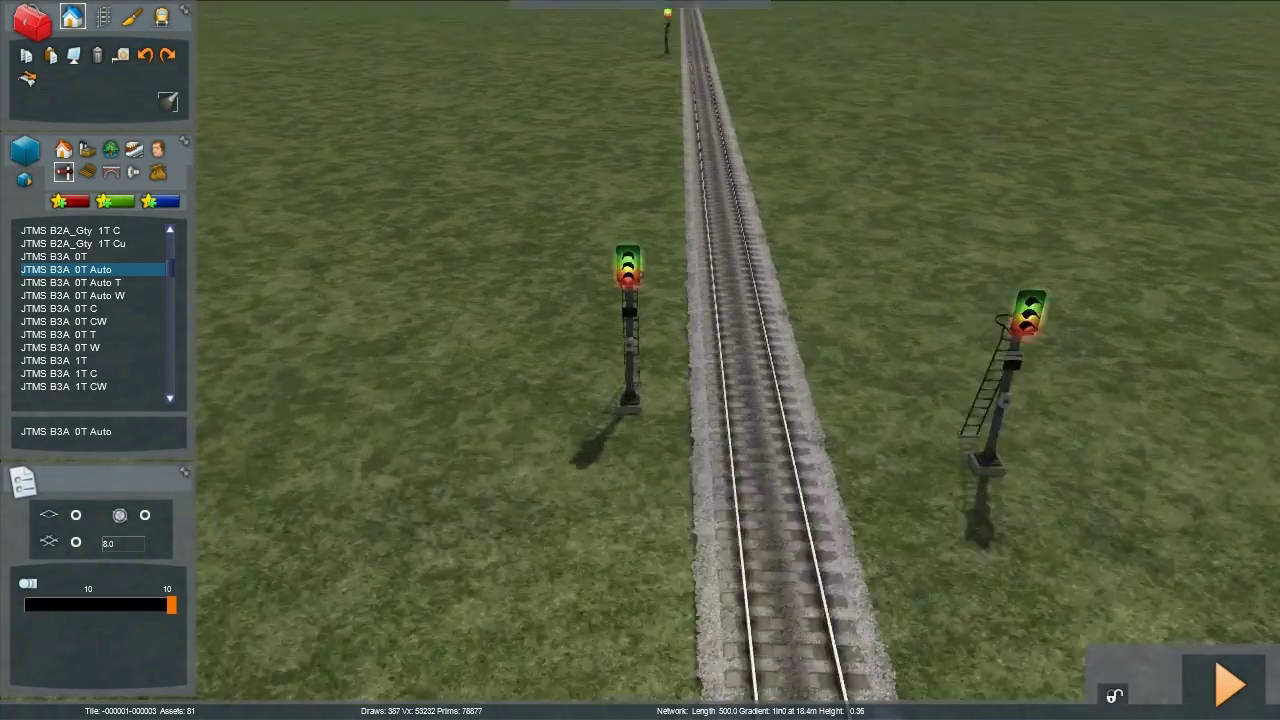
{"action": "key", "text": "Left"}
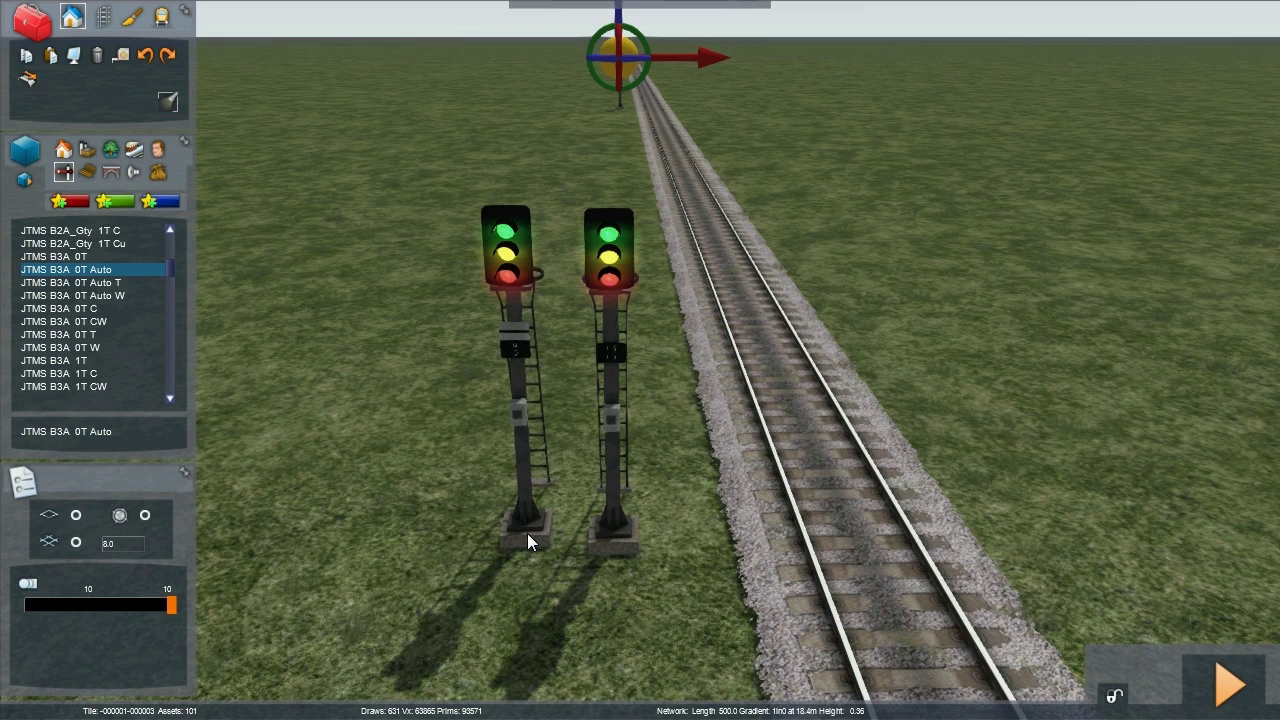
{"action": "left_click_drag", "start_coordinate": [527, 533], "coordinate": [513, 537]}
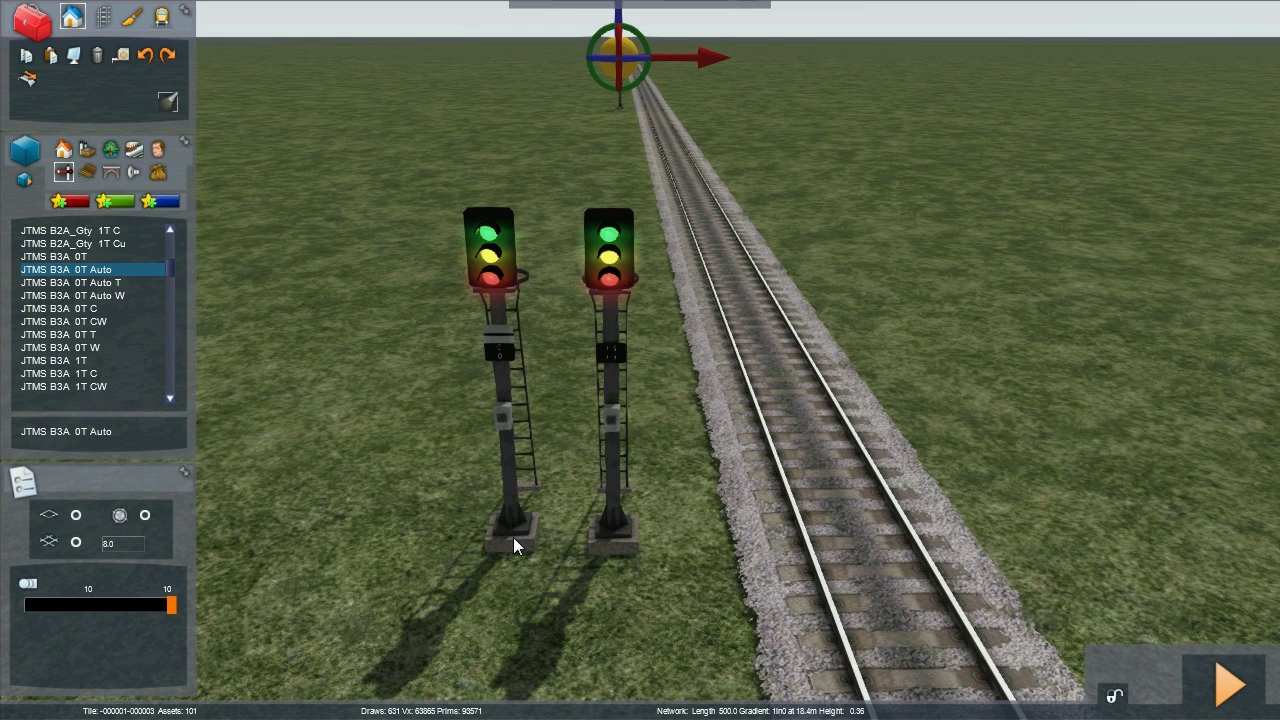
{"action": "left_click", "coordinate": [513, 537]}
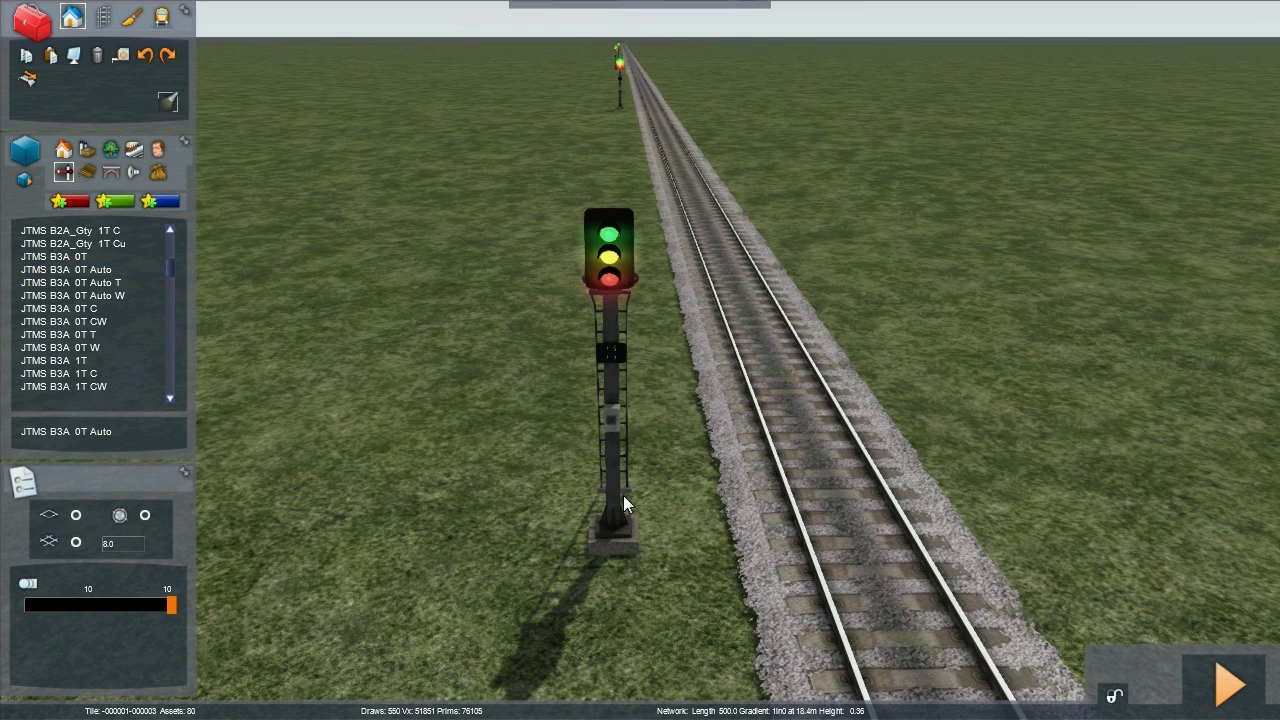
{"action": "key", "text": "Down"}
{"action": "key", "text": "Down"}
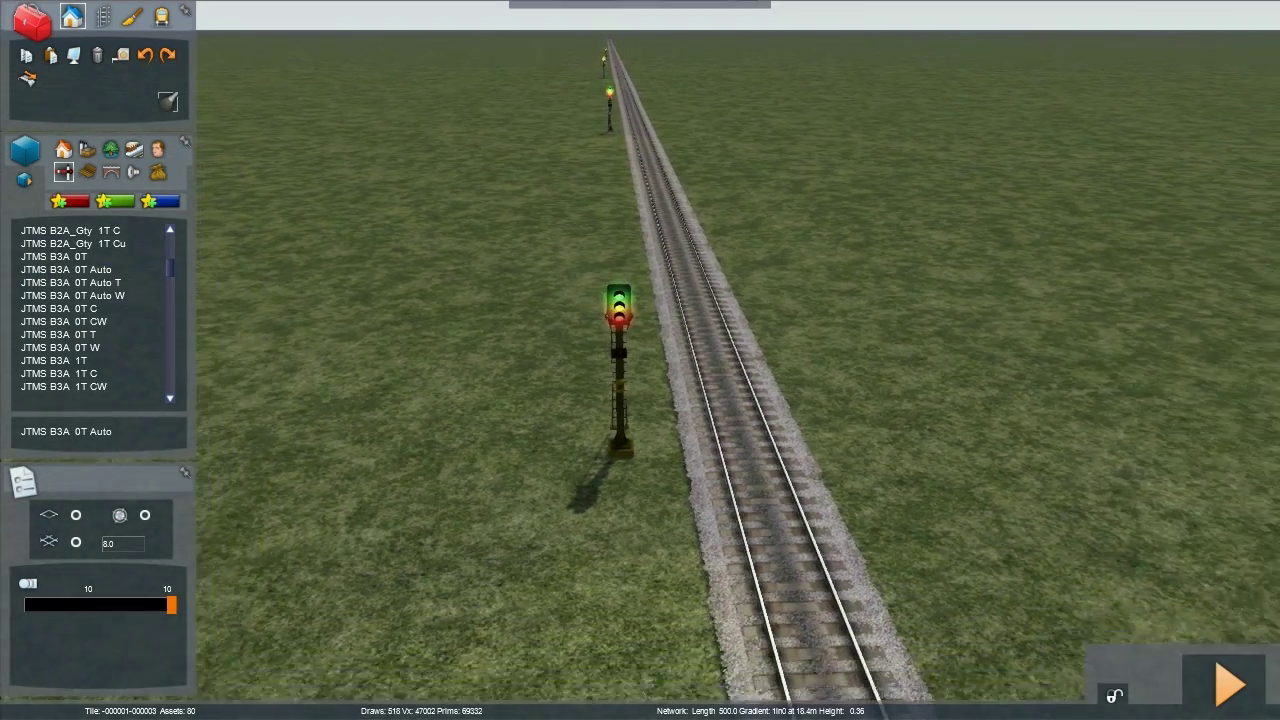
{"action": "scroll", "coordinate": [629, 493], "scroll_direction": "down", "scroll_amount": 2}
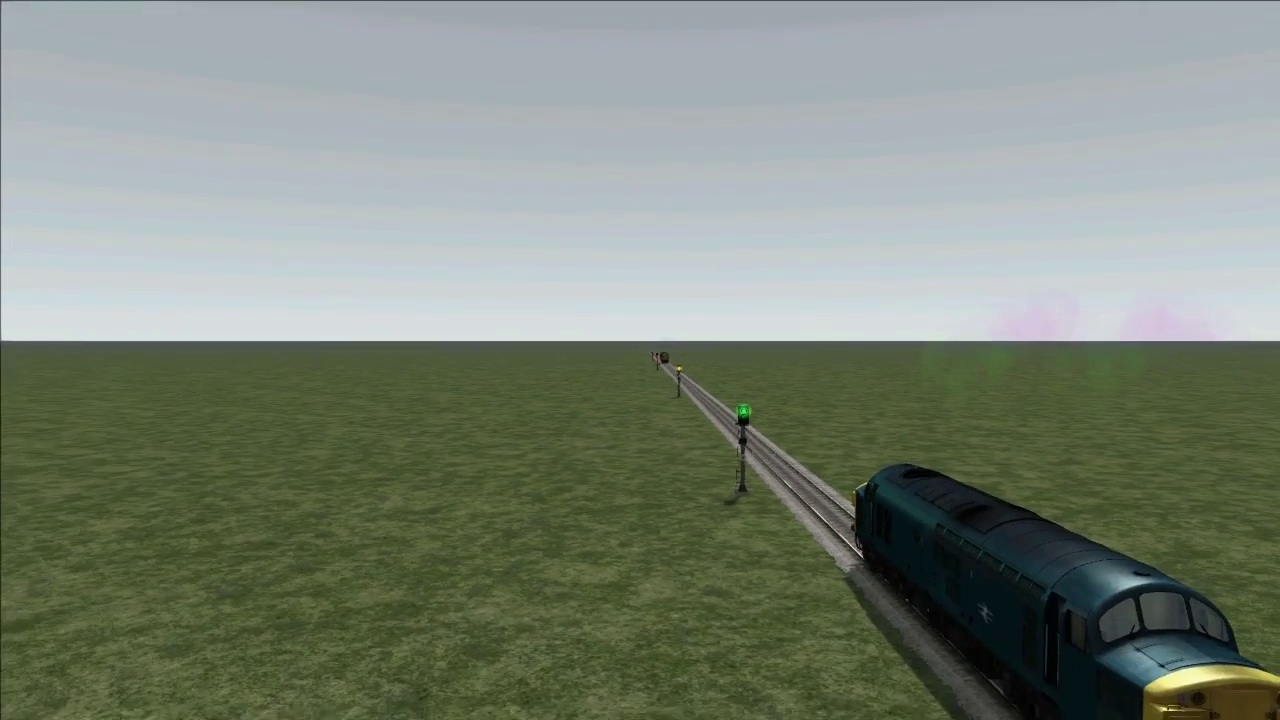
Release the train brake and drive the rear locomotive toward the first signal with reverser and throttle at 100%
{"action": "left_click_drag", "start_coordinate": [880, 427], "coordinate": [850, 436]}
{"action": "key", "text": "2"}
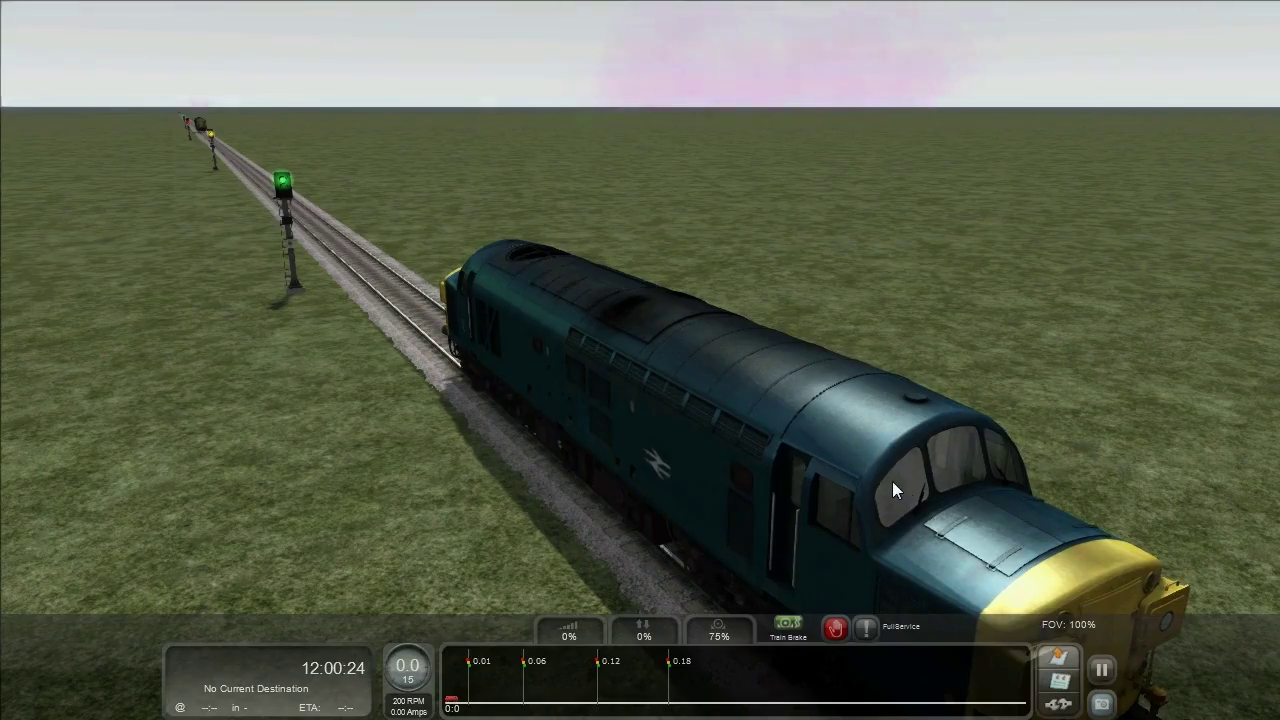
{"action": "left_click_drag", "start_coordinate": [892, 481], "coordinate": [740, 413]}
{"action": "key", "text": "Left"}
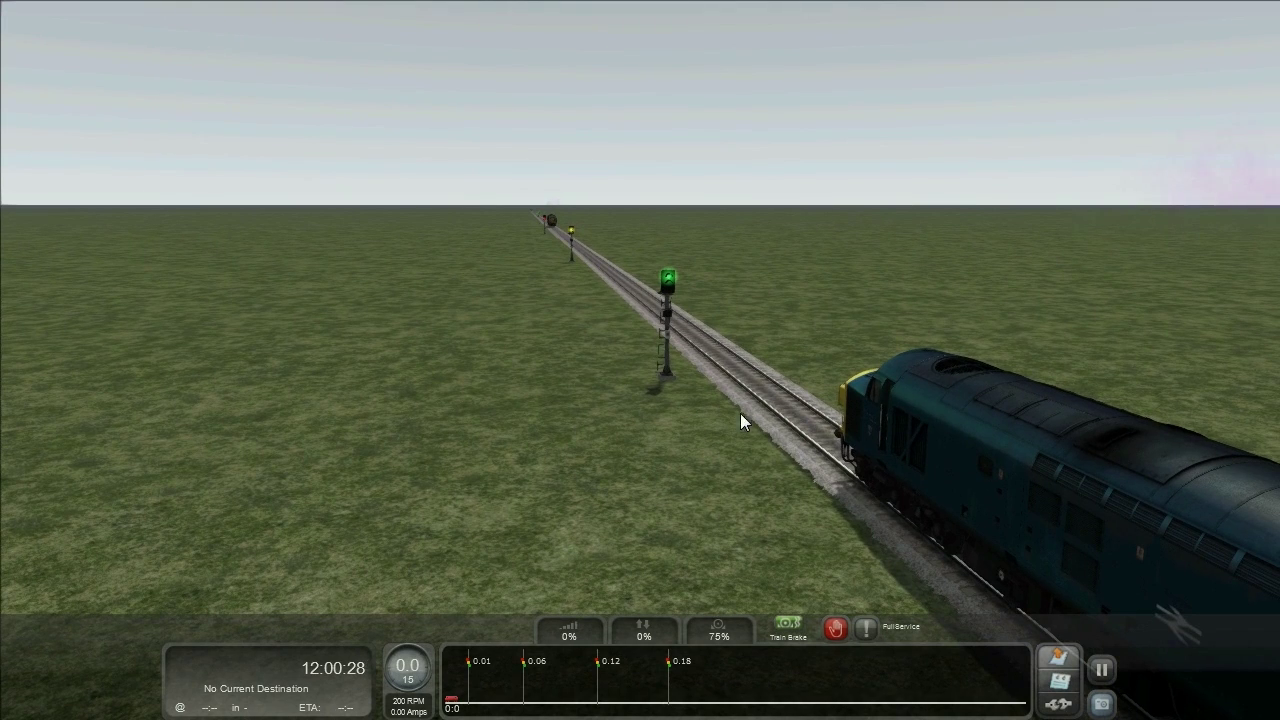
{"action": "key", "text": "a"}
{"action": "left_click_drag", "start_coordinate": [788, 423], "coordinate": [745, 392]}
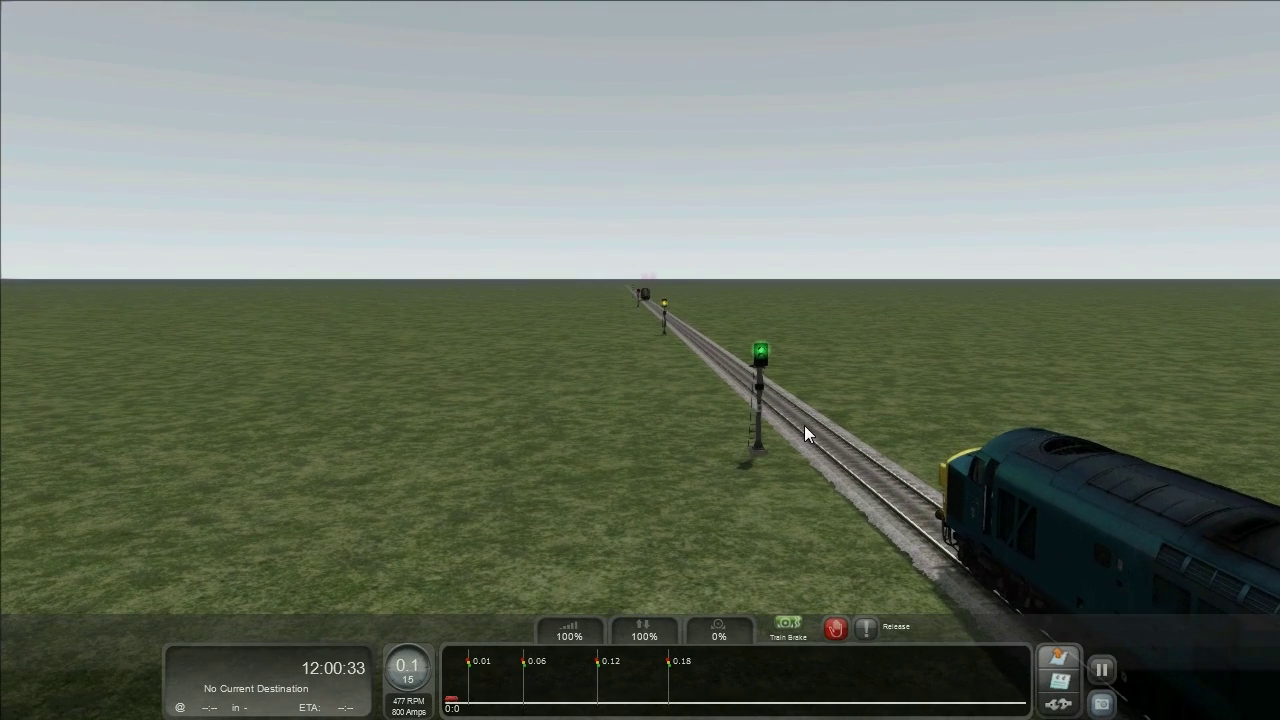
{"action": "scroll", "coordinate": [790, 416], "scroll_direction": "up", "scroll_amount": 4}
{"action": "mouse_move", "coordinate": [806, 421]}
{"action": "left_mouse_down"}
{"action": "mouse_move", "coordinate": [832, 408]}
{"action": "mouse_move", "coordinate": [804, 429]}
{"action": "left_mouse_up"}
Cut the throttle to 0% and bring the locomotive to a stop past the second signal, viewing the signal aspects along the line
{"action": "key", "text": "d"}
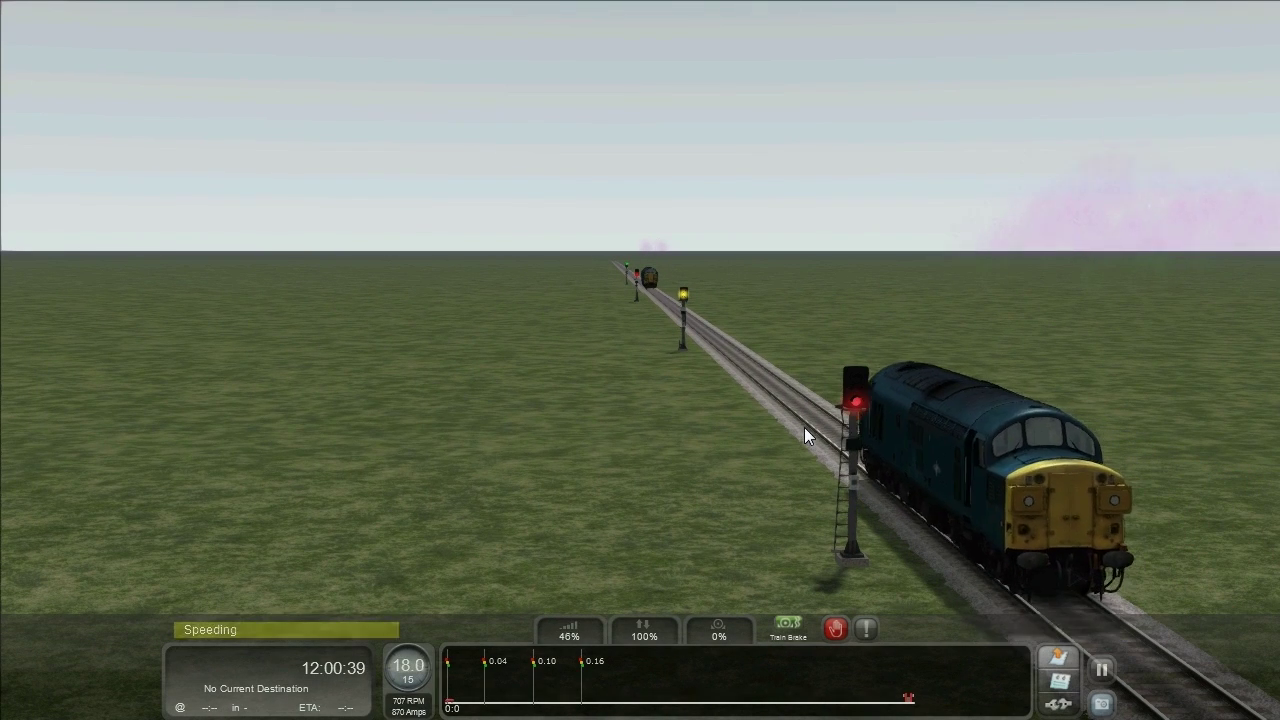
{"action": "key", "text": "a"}
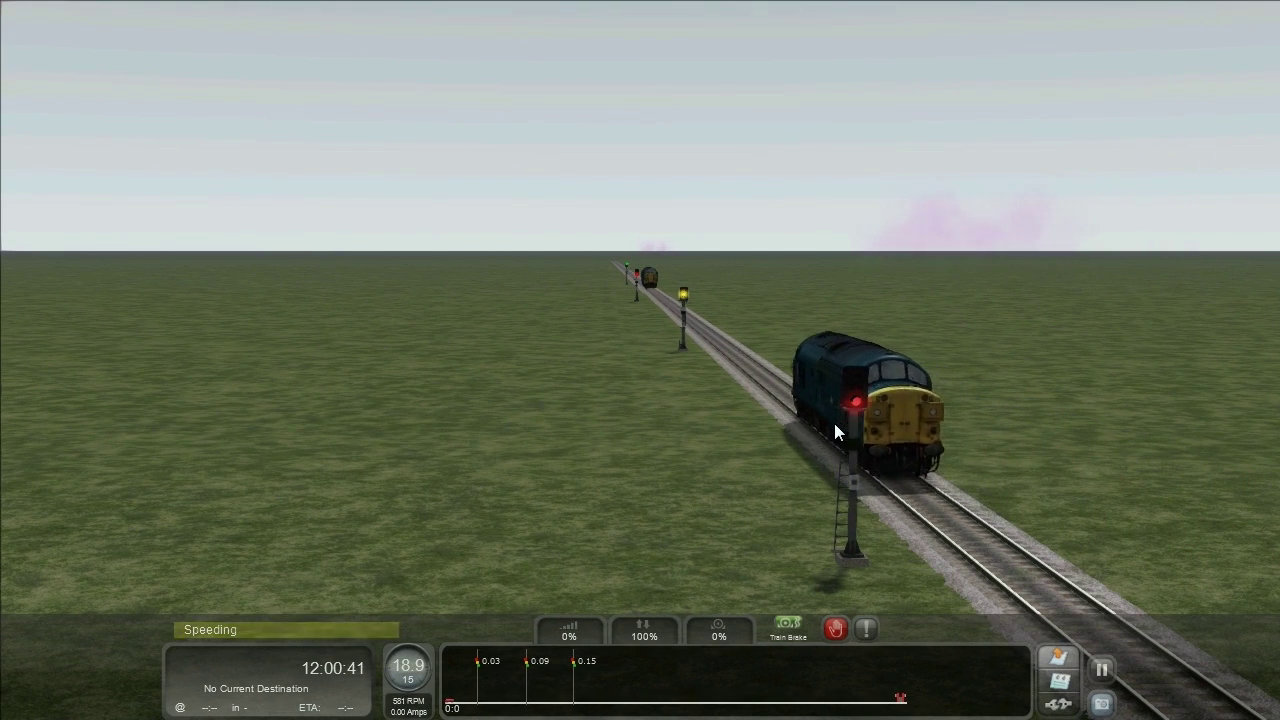
{"action": "scroll", "coordinate": [834, 423], "scroll_direction": "down", "scroll_amount": 5}
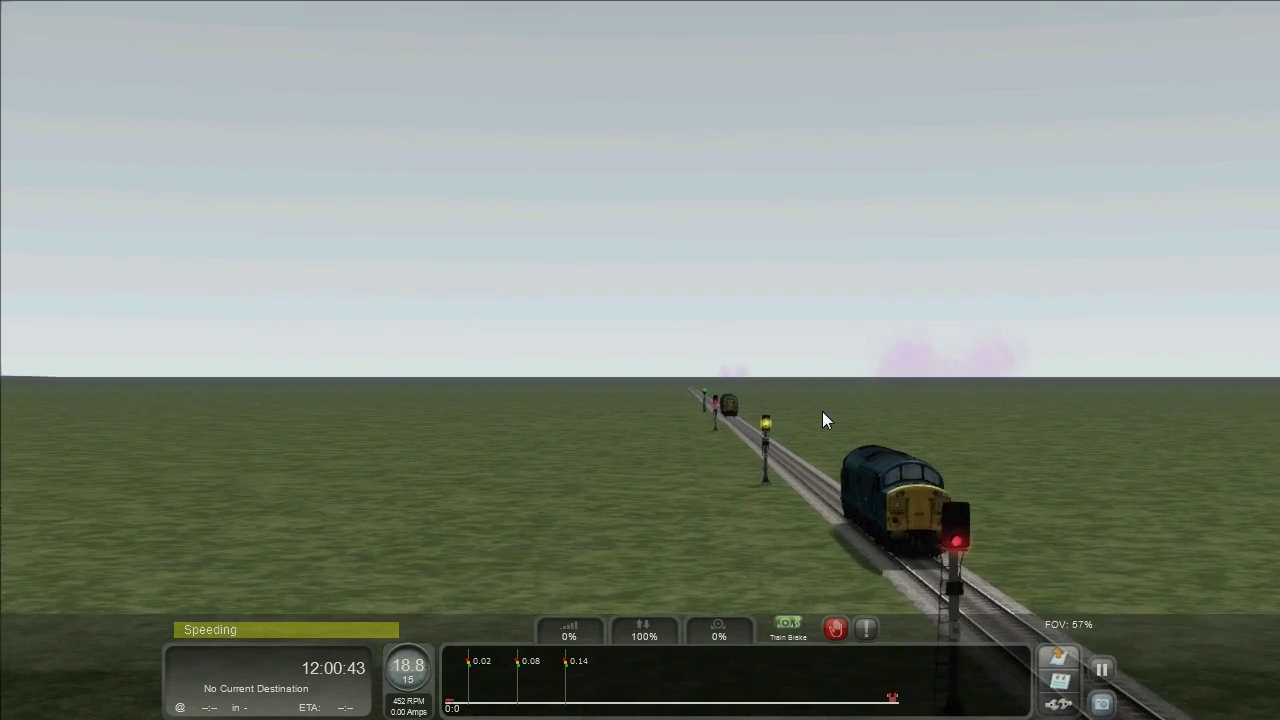
{"action": "scroll", "coordinate": [822, 411], "scroll_direction": "up", "scroll_amount": 5}
{"action": "left_click_drag", "start_coordinate": [822, 411], "coordinate": [826, 425]}
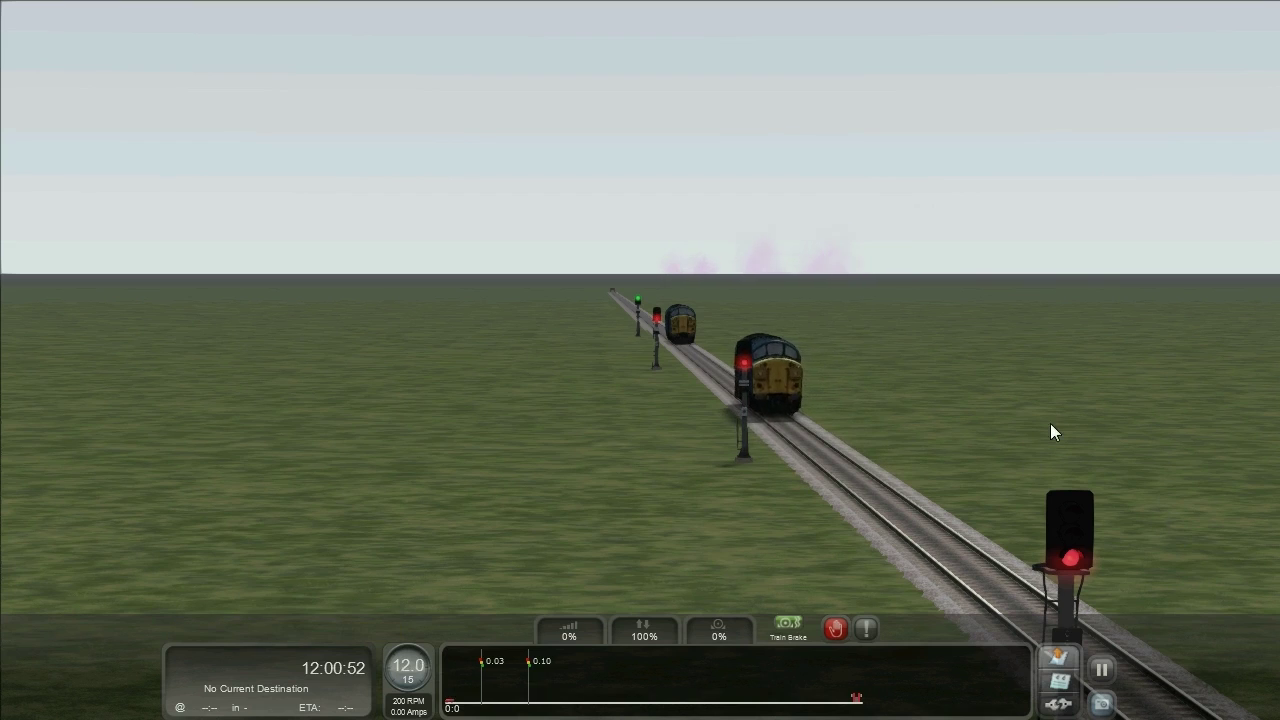
{"action": "left_click_drag", "start_coordinate": [1044, 511], "coordinate": [992, 648]}
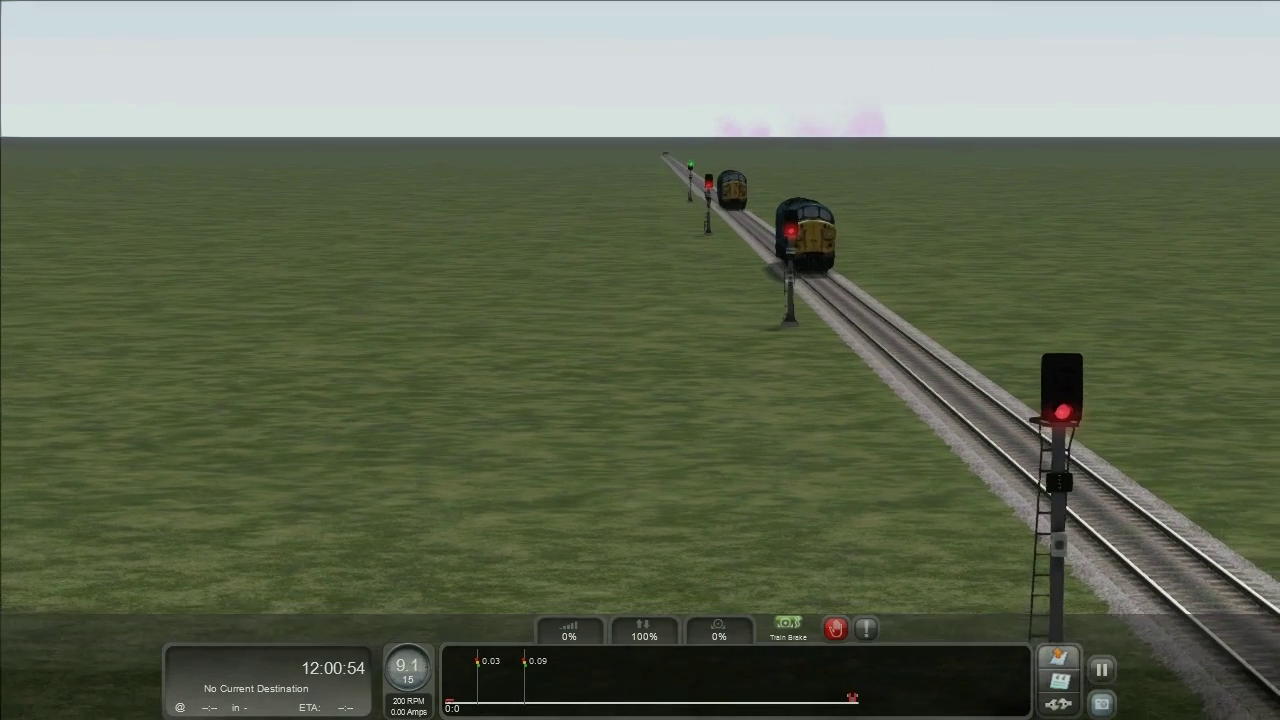
{"action": "key", "text": "Down"}
{"action": "left_click_drag", "start_coordinate": [985, 470], "coordinate": [1018, 515]}
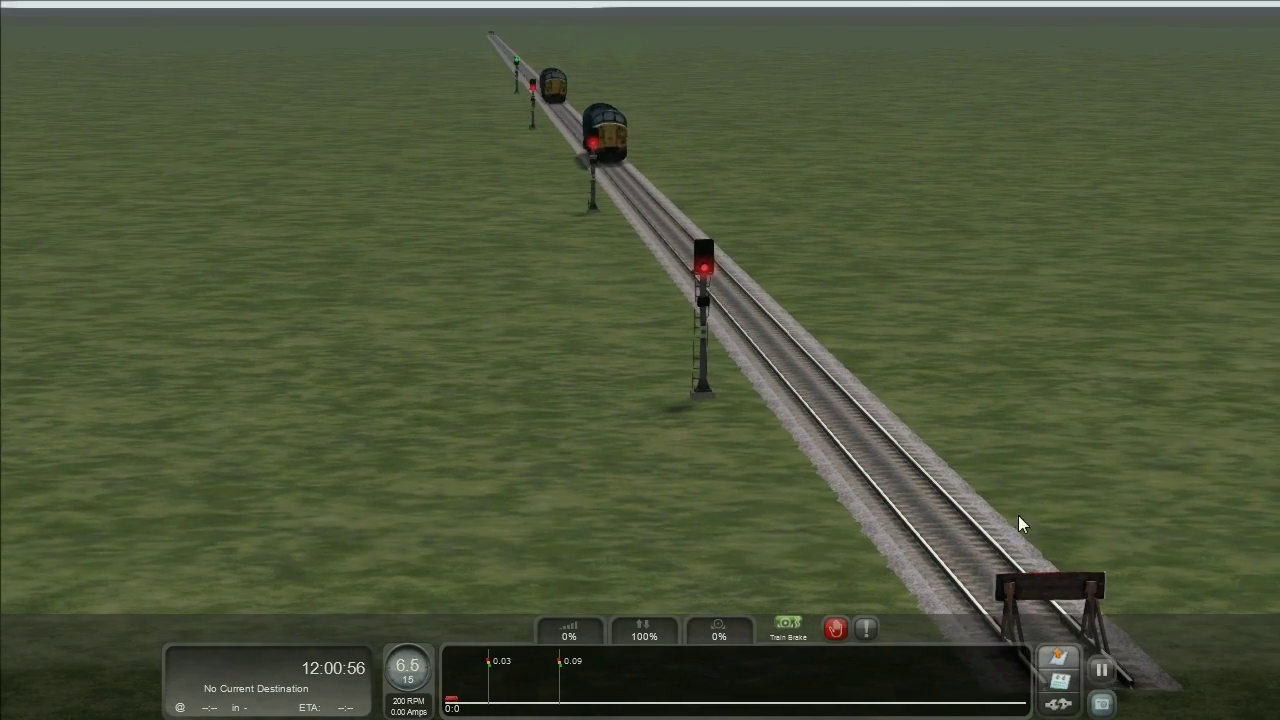
{"action": "left_click_drag", "start_coordinate": [1020, 416], "coordinate": [962, 405]}
{"action": "scroll", "coordinate": [955, 376], "scroll_direction": "up", "scroll_amount": 3}
{"action": "left_click_drag", "start_coordinate": [835, 525], "coordinate": [803, 403]}
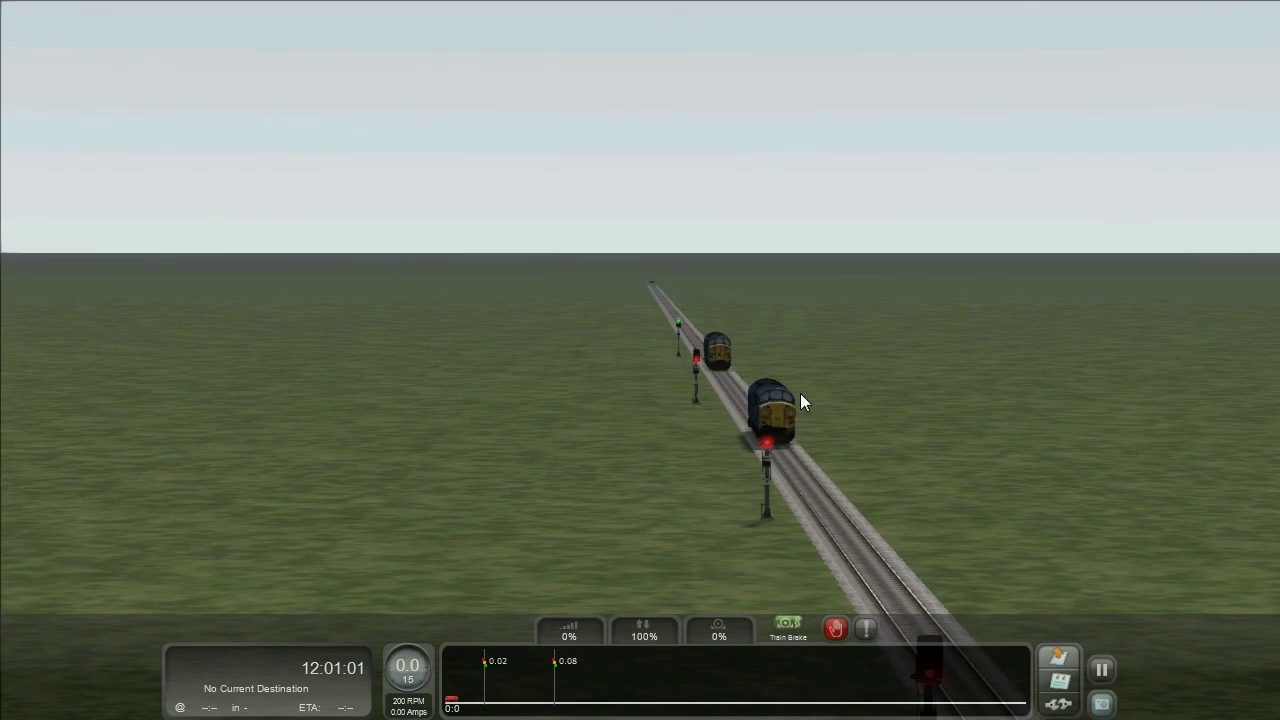
Take control of the front locomotive and view both locomotives together with the signals along the line
{"action": "left_click", "coordinate": [718, 352]}
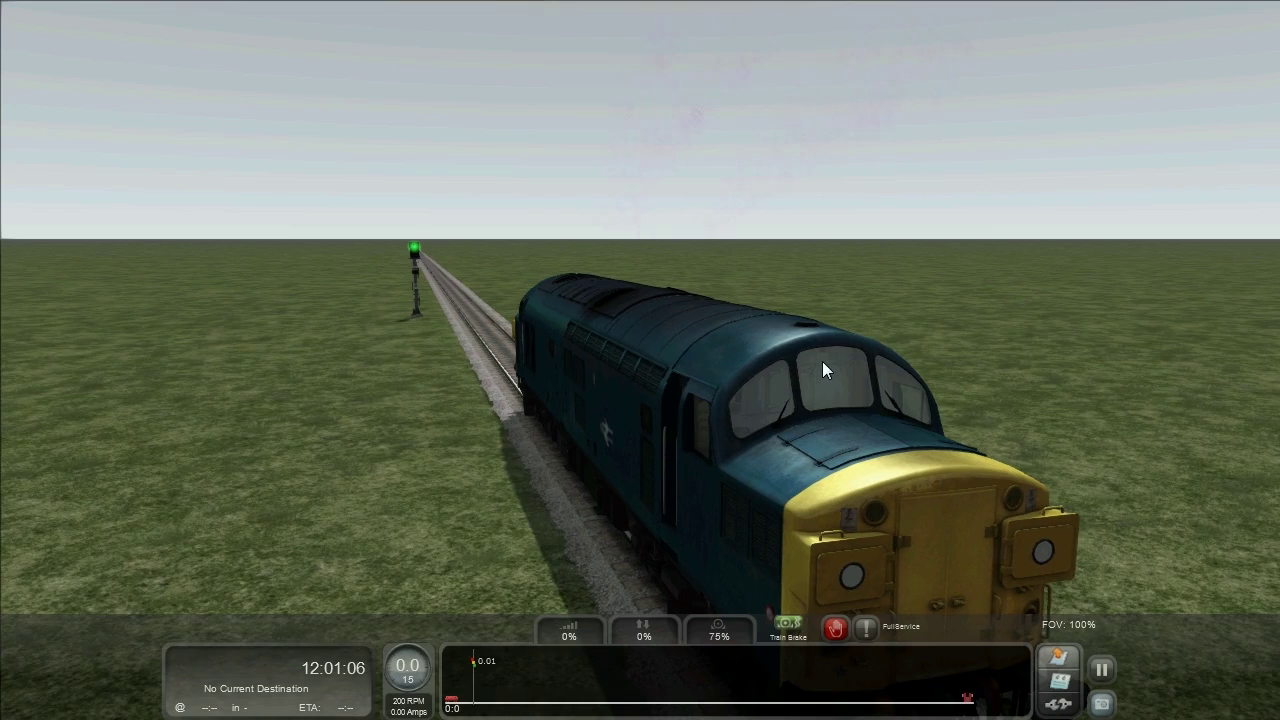
{"action": "scroll", "coordinate": [822, 361], "scroll_direction": "up", "scroll_amount": 3}
{"action": "left_click_drag", "start_coordinate": [866, 380], "coordinate": [880, 418]}
{"action": "scroll", "coordinate": [880, 418], "scroll_direction": "down", "scroll_amount": 5}
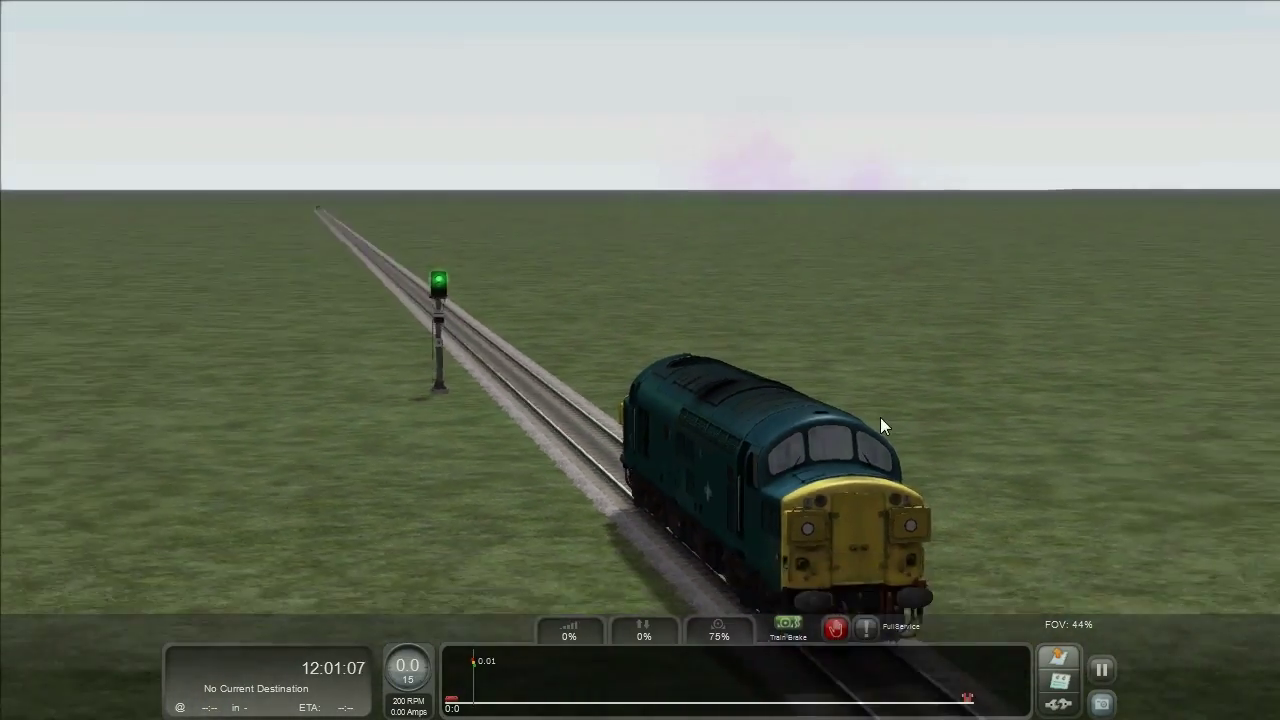
{"action": "scroll", "coordinate": [868, 427], "scroll_direction": "down", "scroll_amount": 3}
{"action": "key", "text": "Down"}
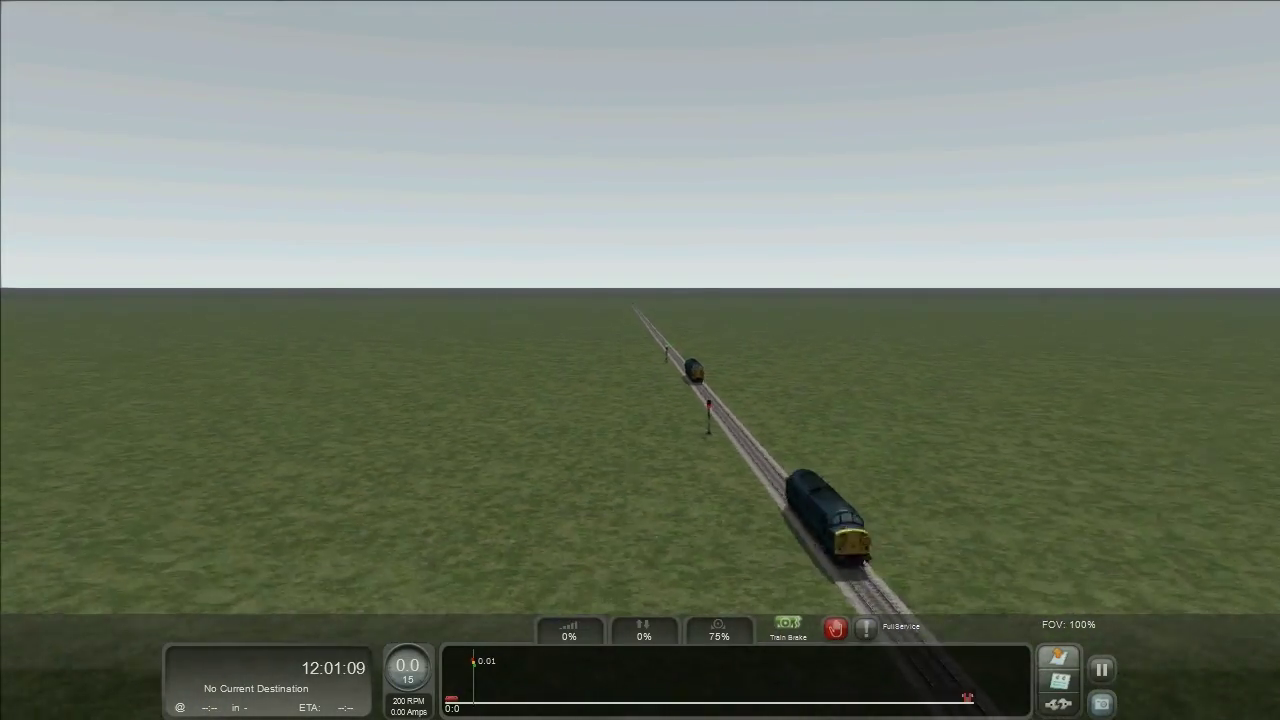
{"action": "key", "text": "Down"}
{"action": "key", "text": "Up"}
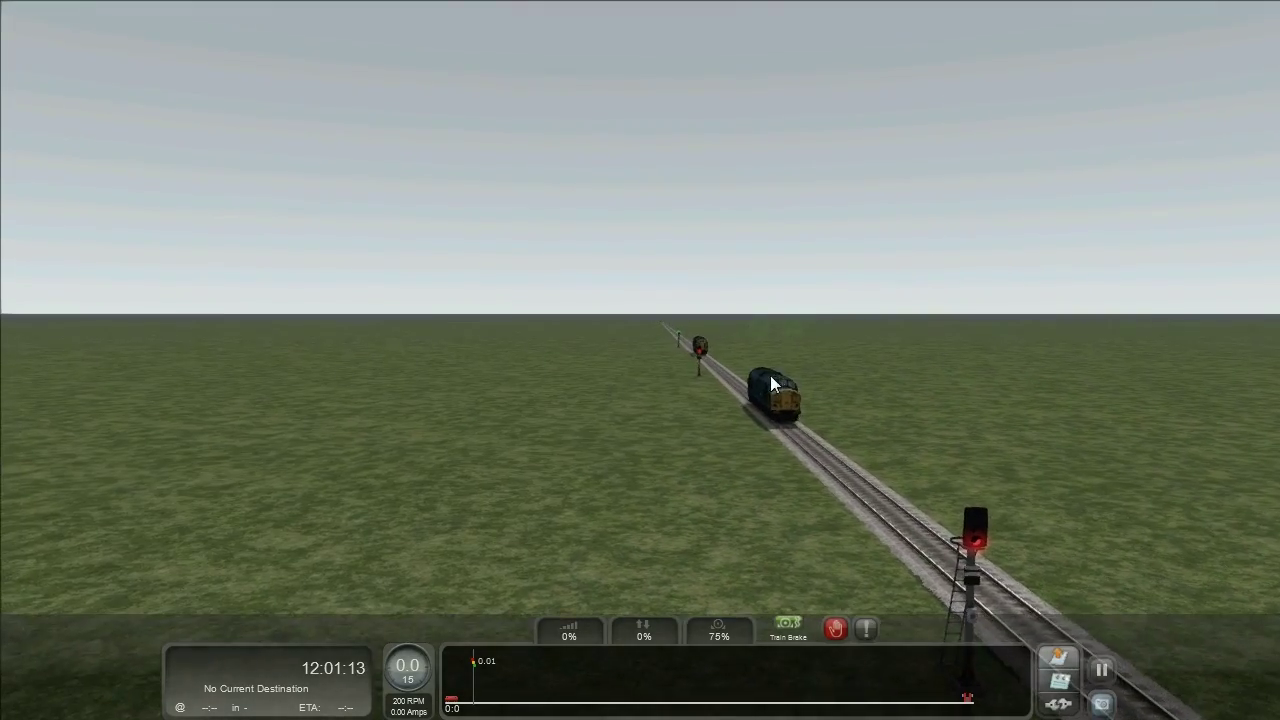
{"action": "scroll", "coordinate": [826, 410], "scroll_direction": "up", "scroll_amount": 3}
{"action": "scroll", "coordinate": [826, 410], "scroll_direction": "up", "scroll_amount": 3}
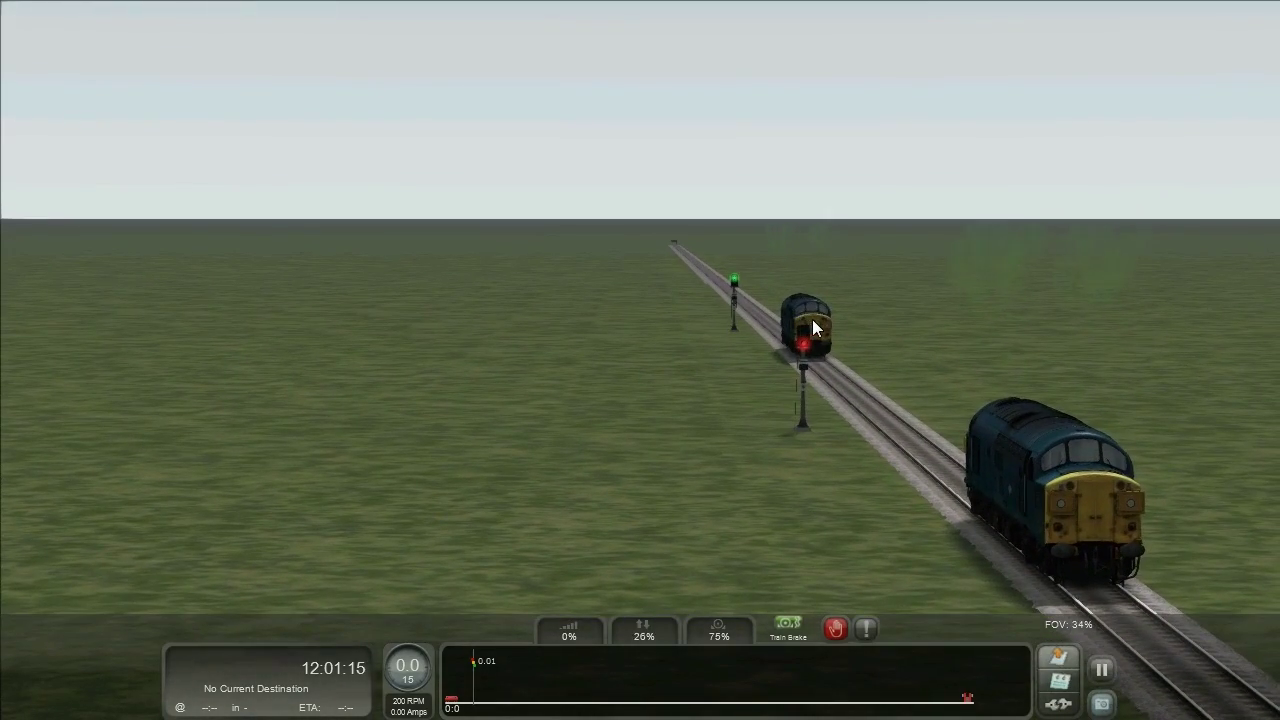
Release the train brake and drive the front locomotive toward the next signal with the reverser at 100% and the throttle opened to about 90%
{"action": "key", "text": "semicolon"}
{"action": "key", "text": "a"}
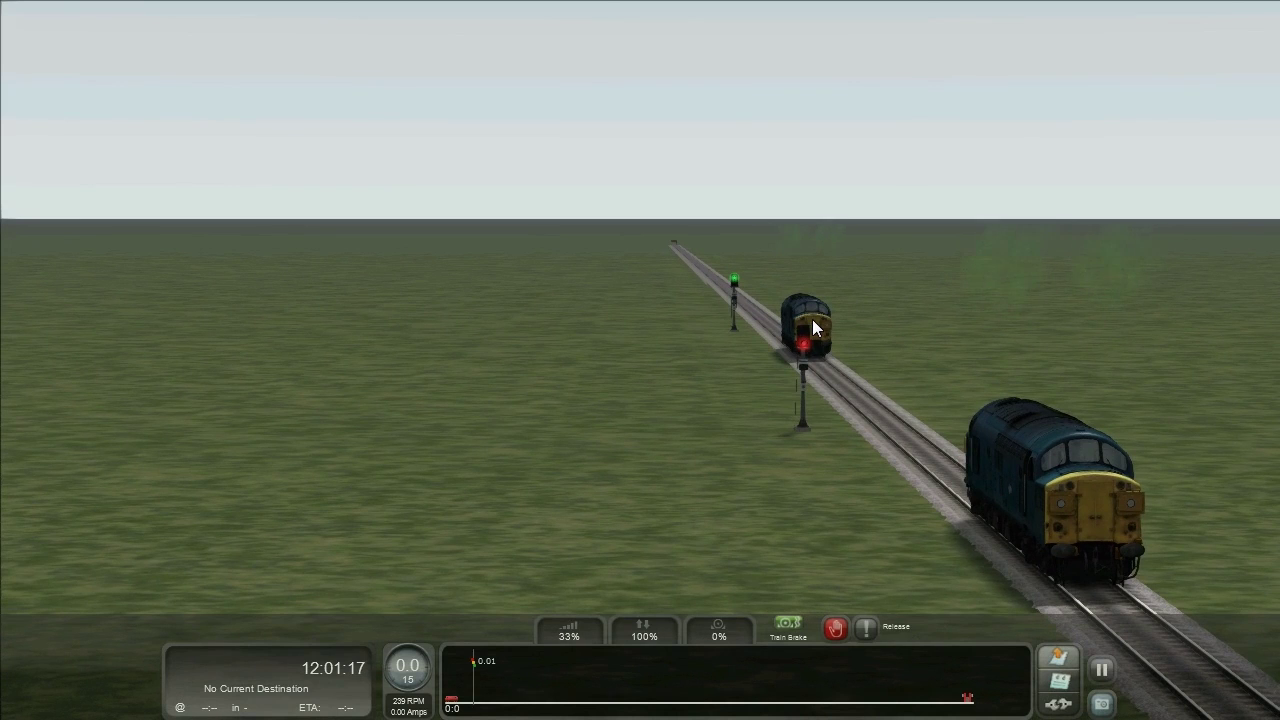
{"action": "left_click_drag", "start_coordinate": [812, 319], "coordinate": [979, 335]}
{"action": "key", "text": "a"}
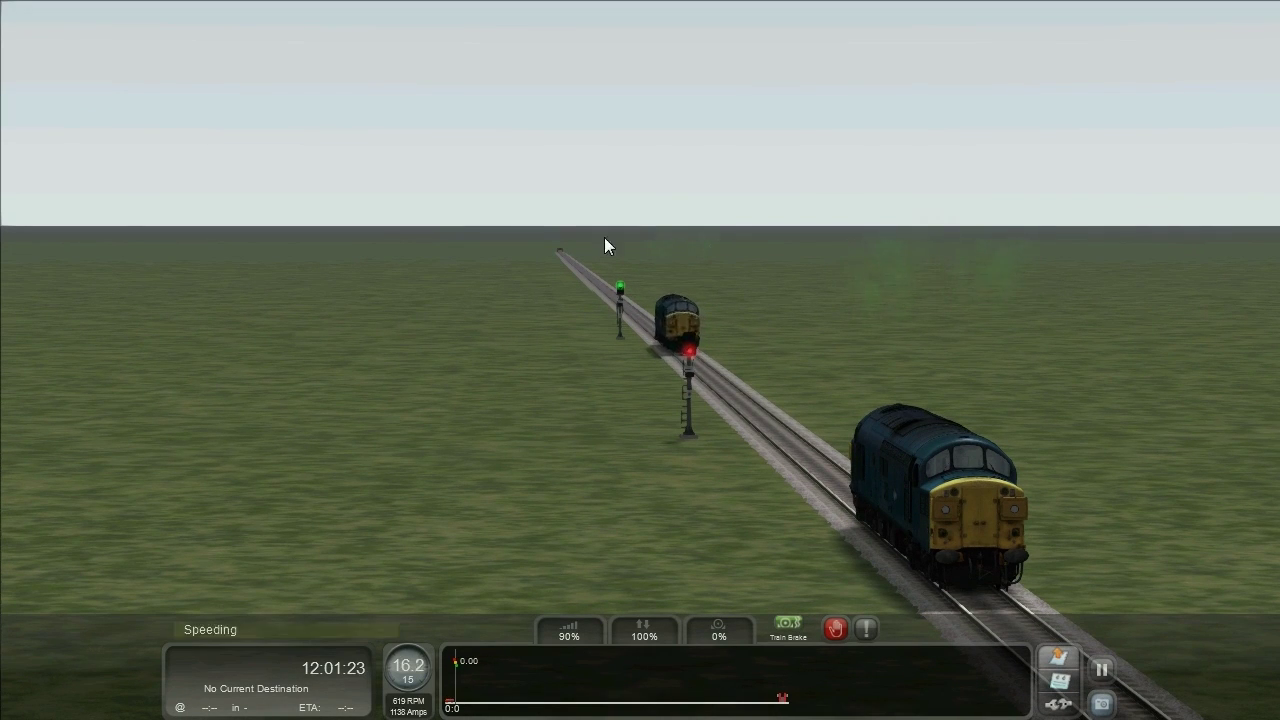
Cut the throttle to 0% and apply the emergency brake as the front locomotive clears the signal
{"action": "key", "text": "d"}
{"action": "key", "text": "d"}
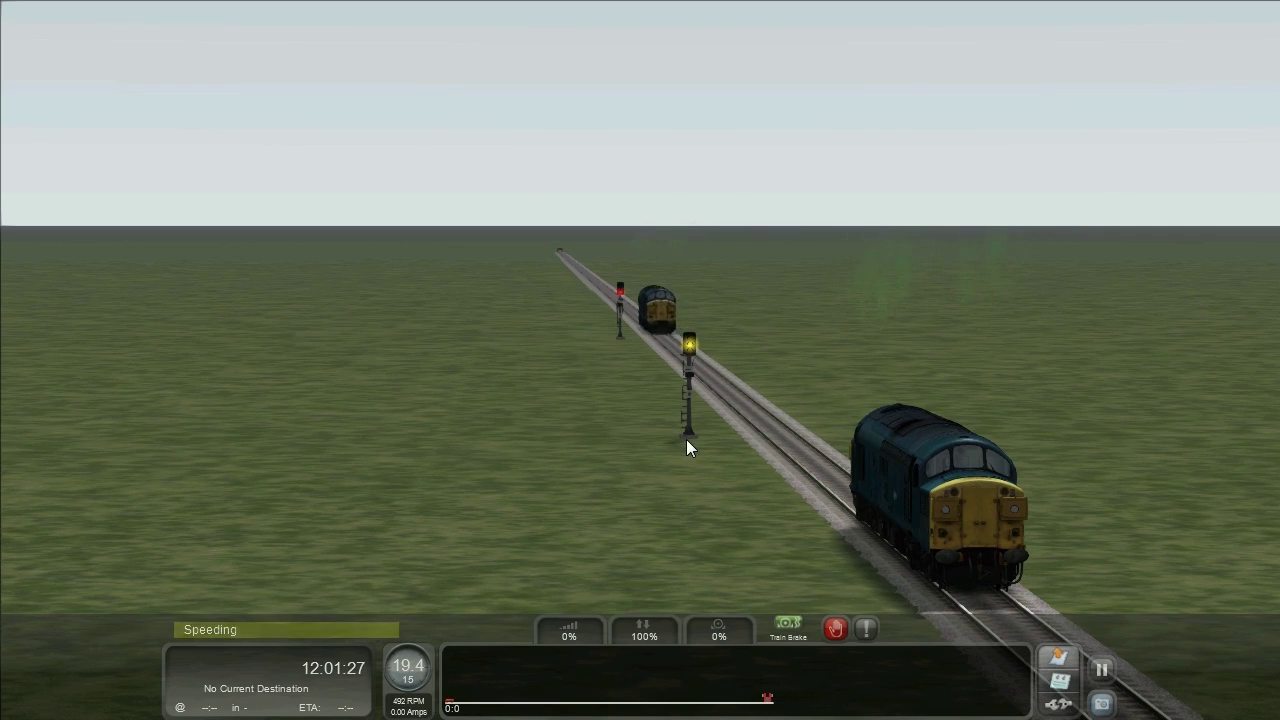
{"action": "key", "text": "BackSpace"}
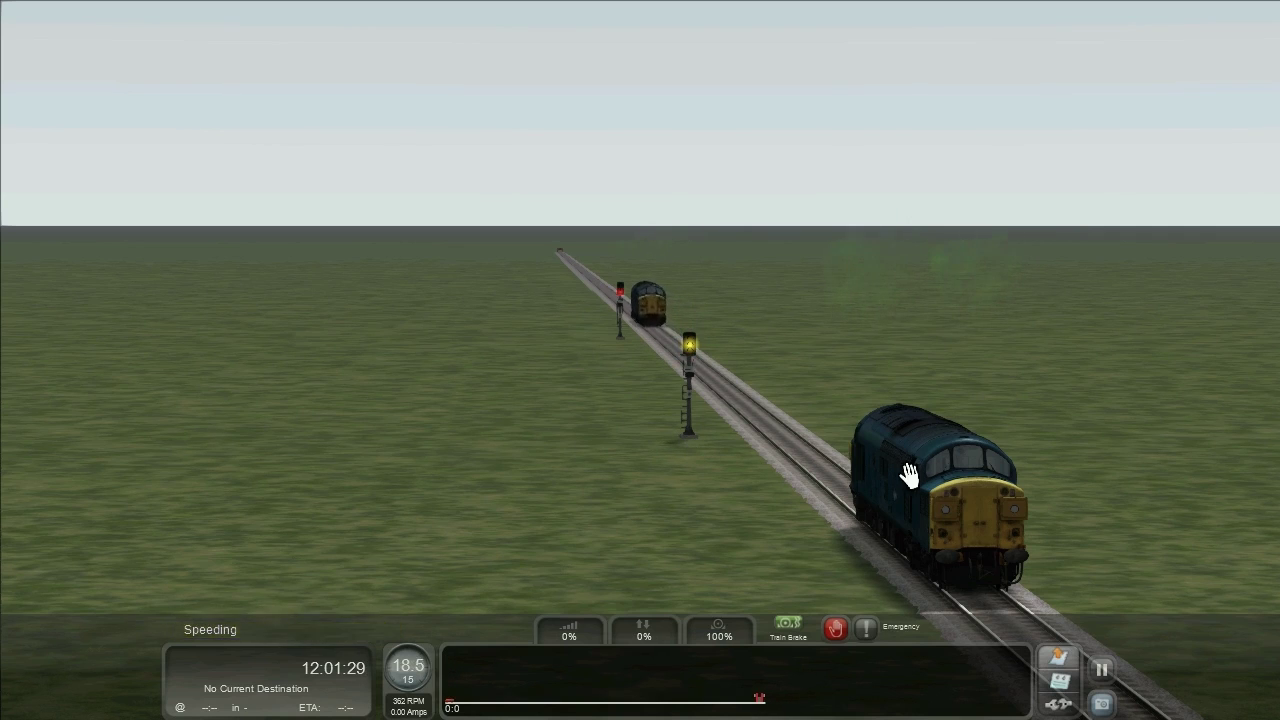
Take control of the rear locomotive and frame the whole line of signals from beside the first signal
{"action": "left_click", "coordinate": [920, 477]}
{"action": "scroll", "coordinate": [970, 395], "scroll_direction": "up", "scroll_amount": 5}
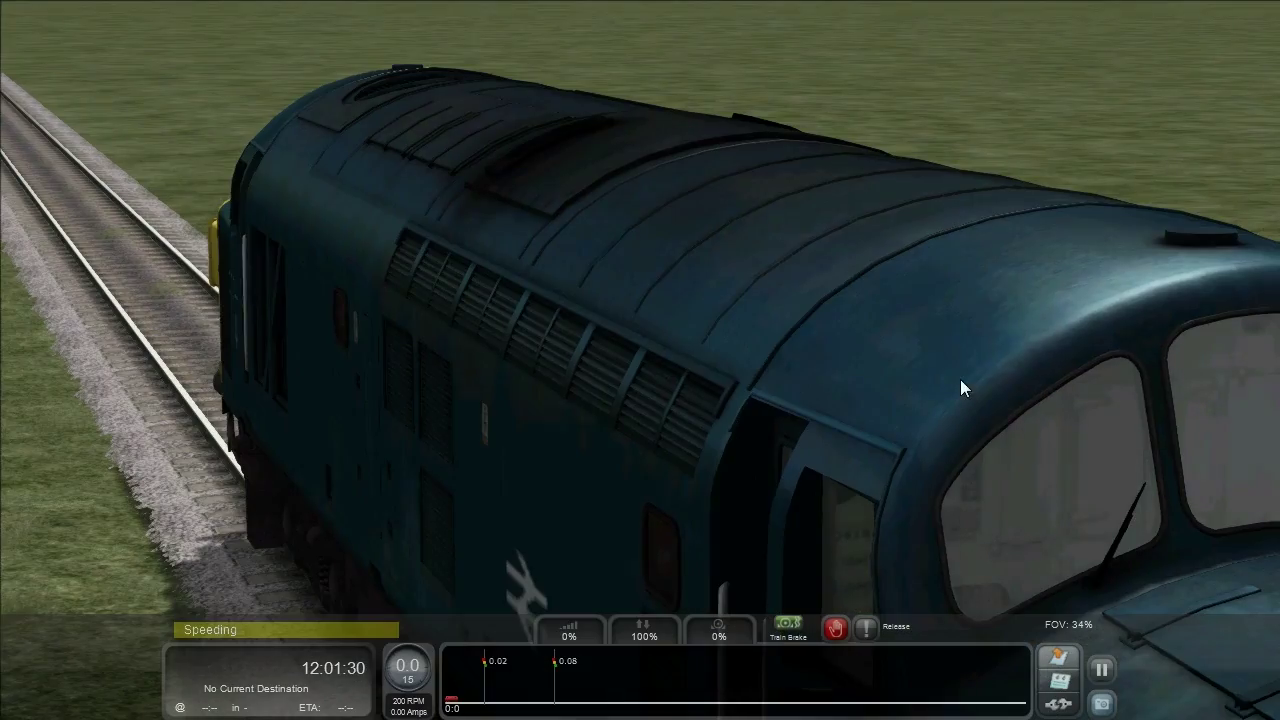
{"action": "scroll", "coordinate": [852, 445], "scroll_direction": "down", "scroll_amount": 6}
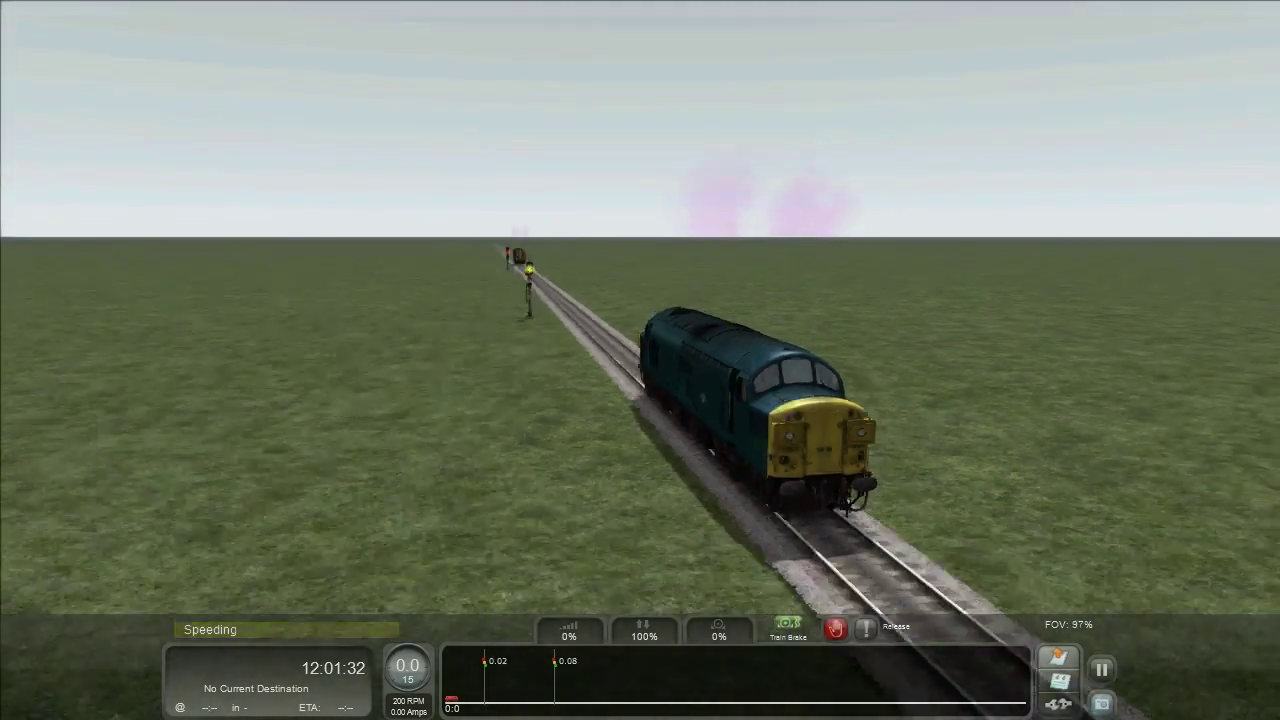
{"action": "key", "text": "8"}
{"action": "key", "text": "Down"}
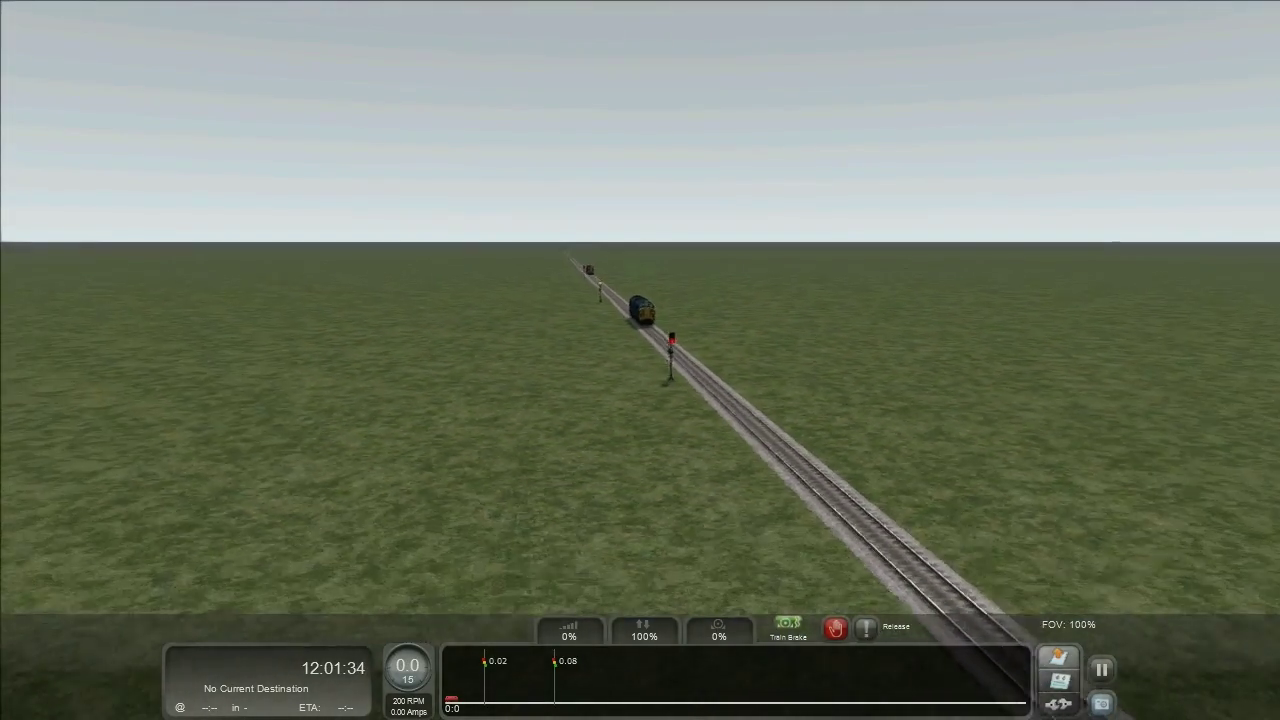
{"action": "left_click_drag", "start_coordinate": [798, 377], "coordinate": [796, 377]}
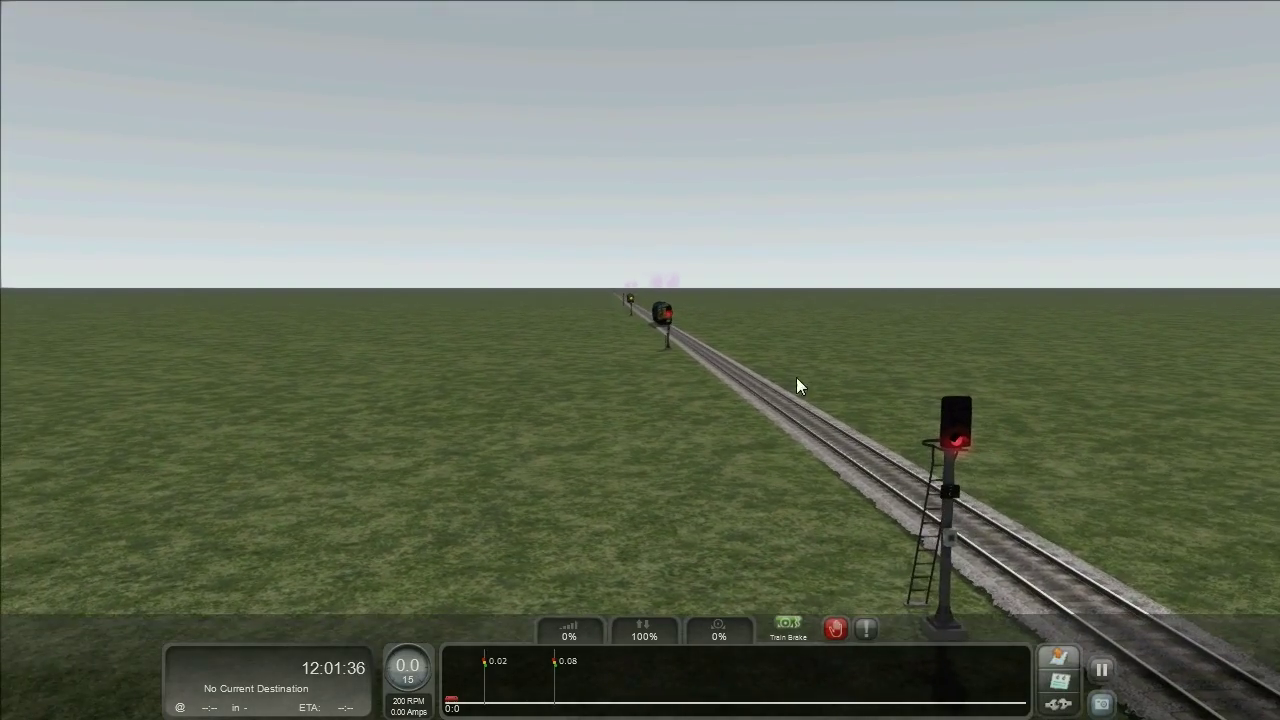
{"action": "scroll", "coordinate": [764, 367], "scroll_direction": "up", "scroll_amount": 10}
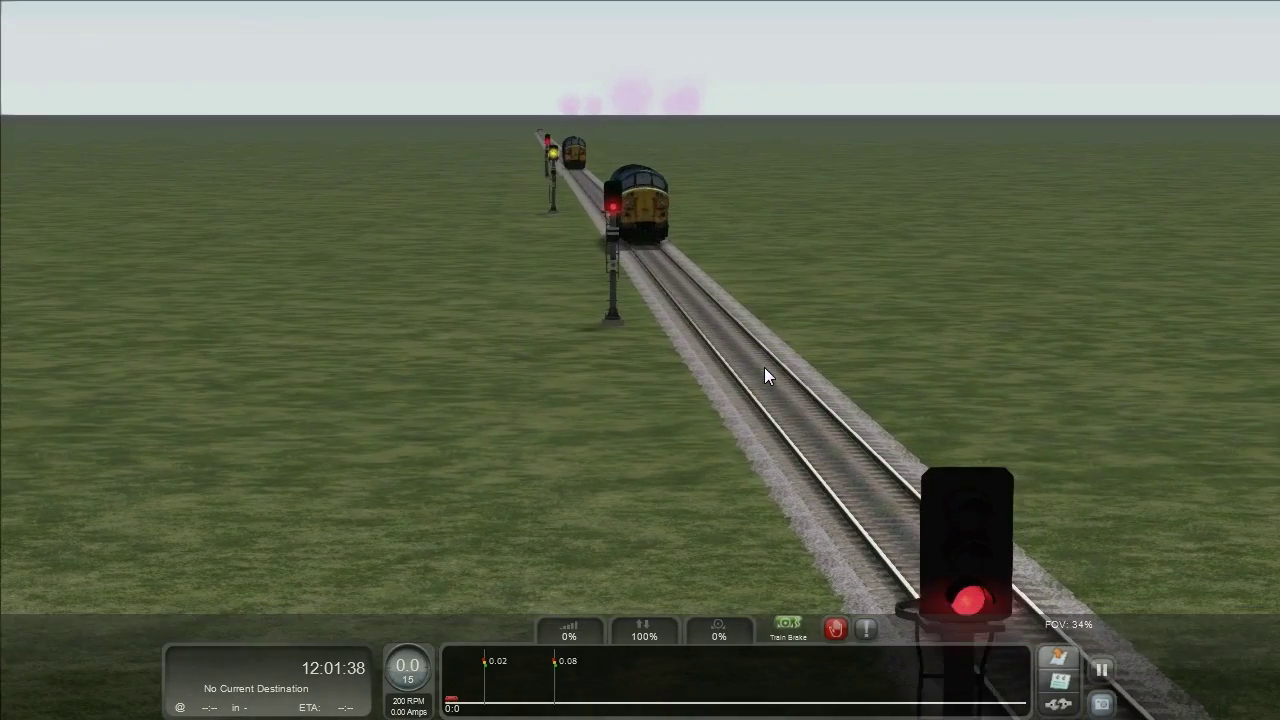
{"action": "key", "text": "Left"}
{"action": "key", "text": "Down"}
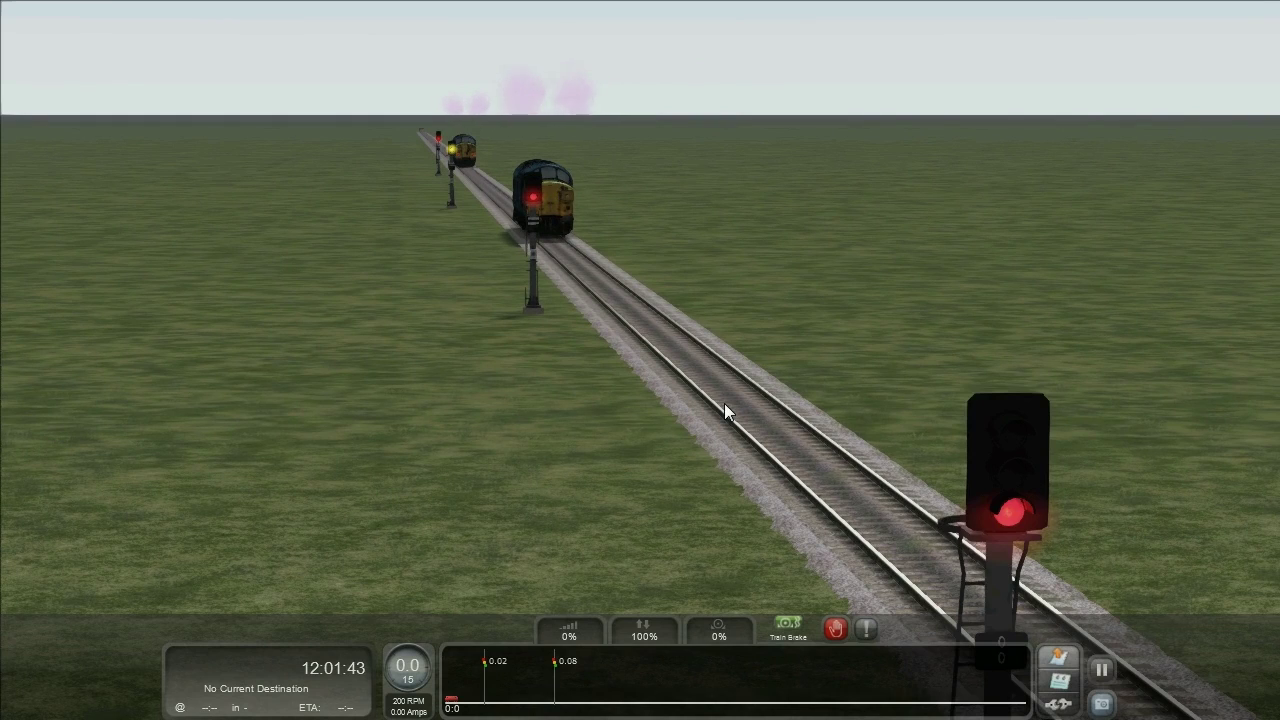
Drive the rear locomotive forward toward the yellow signal with the reverser at 100%, and cut the throttle on approach
{"action": "key", "text": "a"}
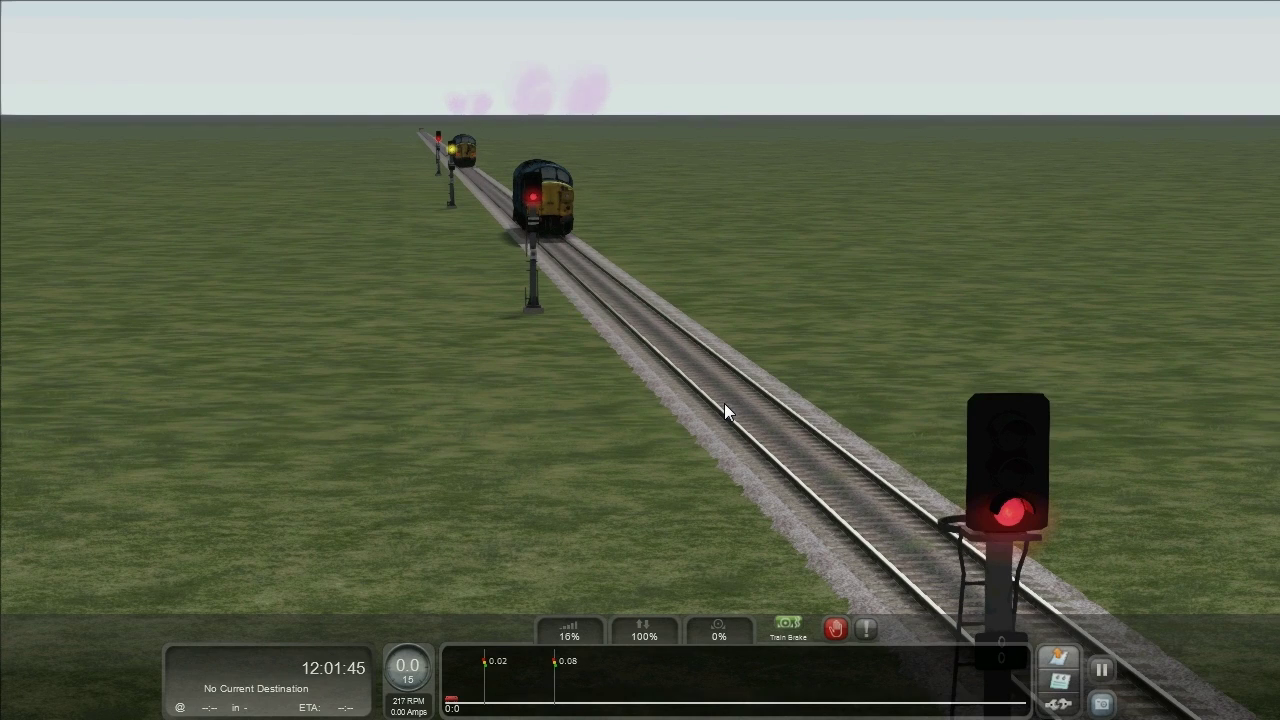
{"action": "key", "text": "a"}
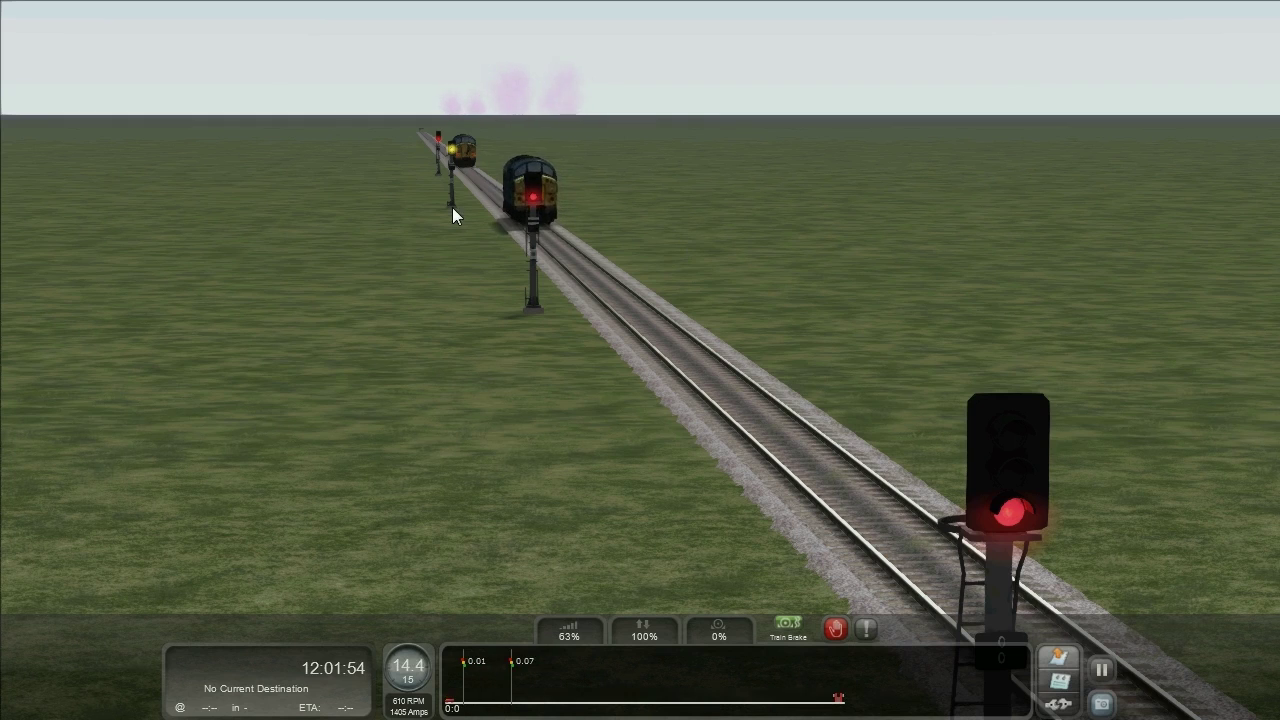
{"action": "key", "text": "d"}
{"action": "key", "text": "d"}
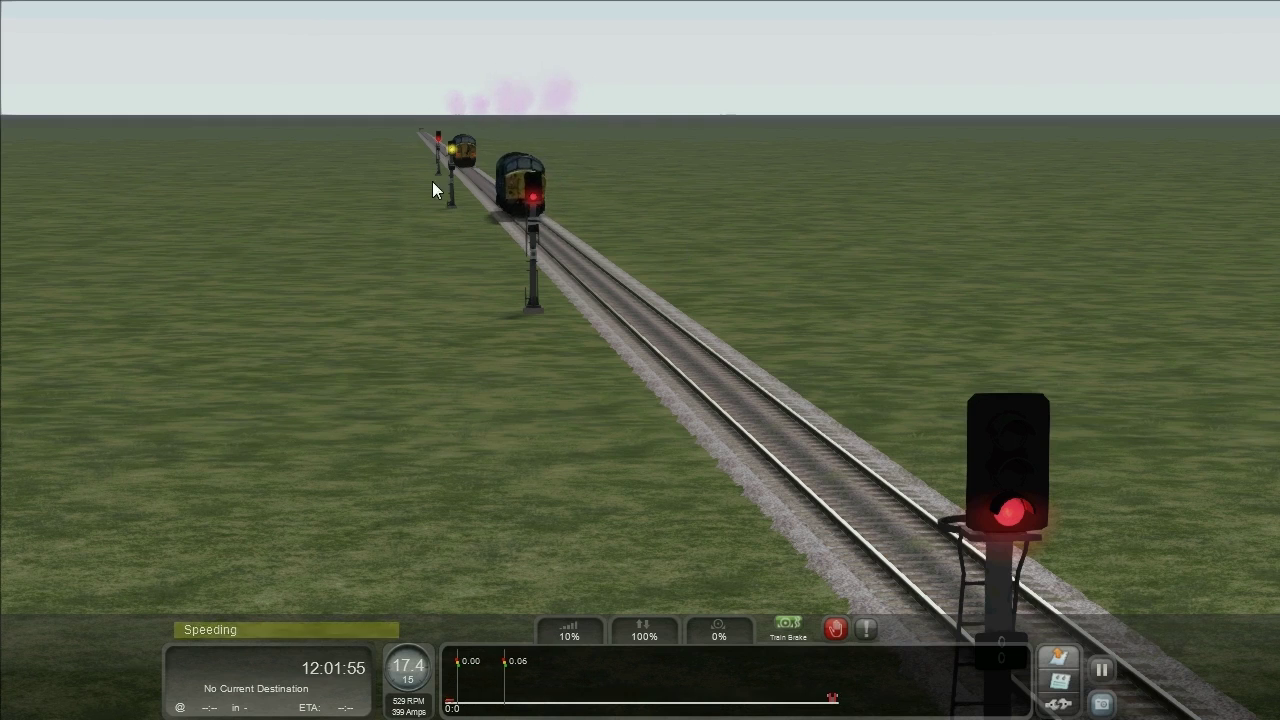